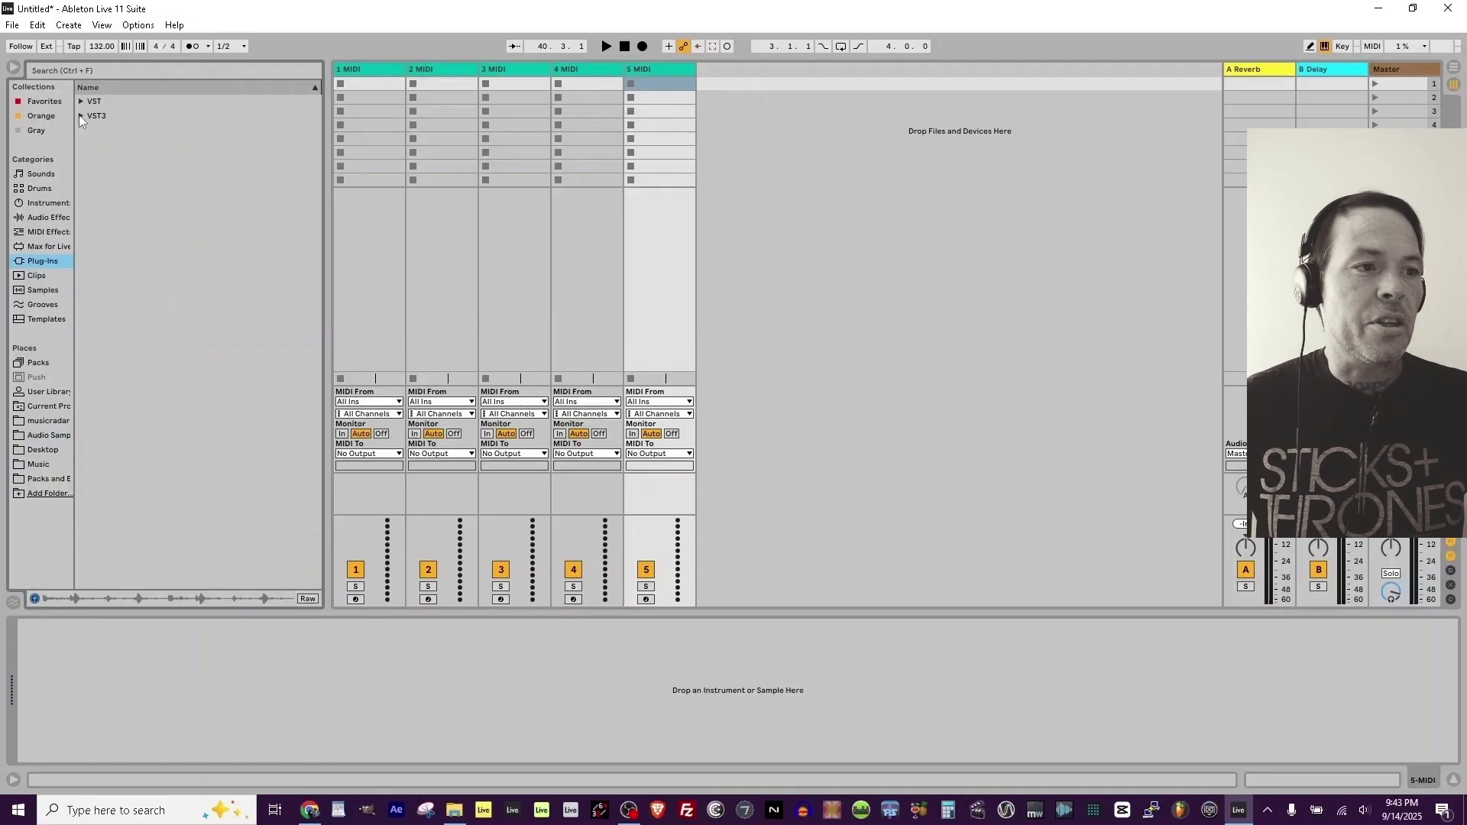
# Load Surge XT from the VST3 plug-ins onto track 1
pyautogui.click(81, 117)
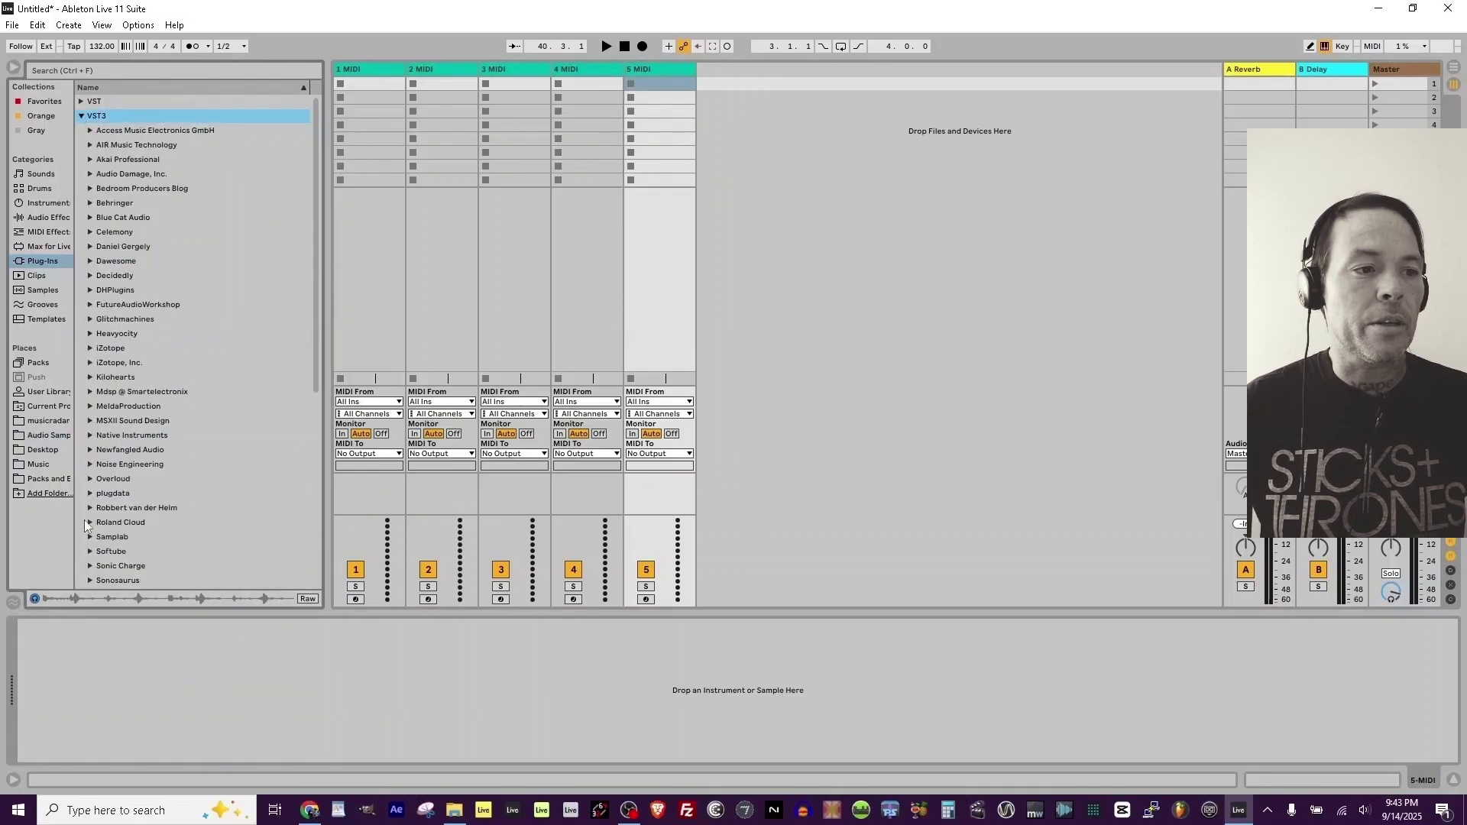
pyautogui.scroll(-4, 87, 526)
pyautogui.moveTo(86, 527); pyautogui.dragTo(182, 402)
pyautogui.moveTo(372, 145); pyautogui.dragTo(371, 139)
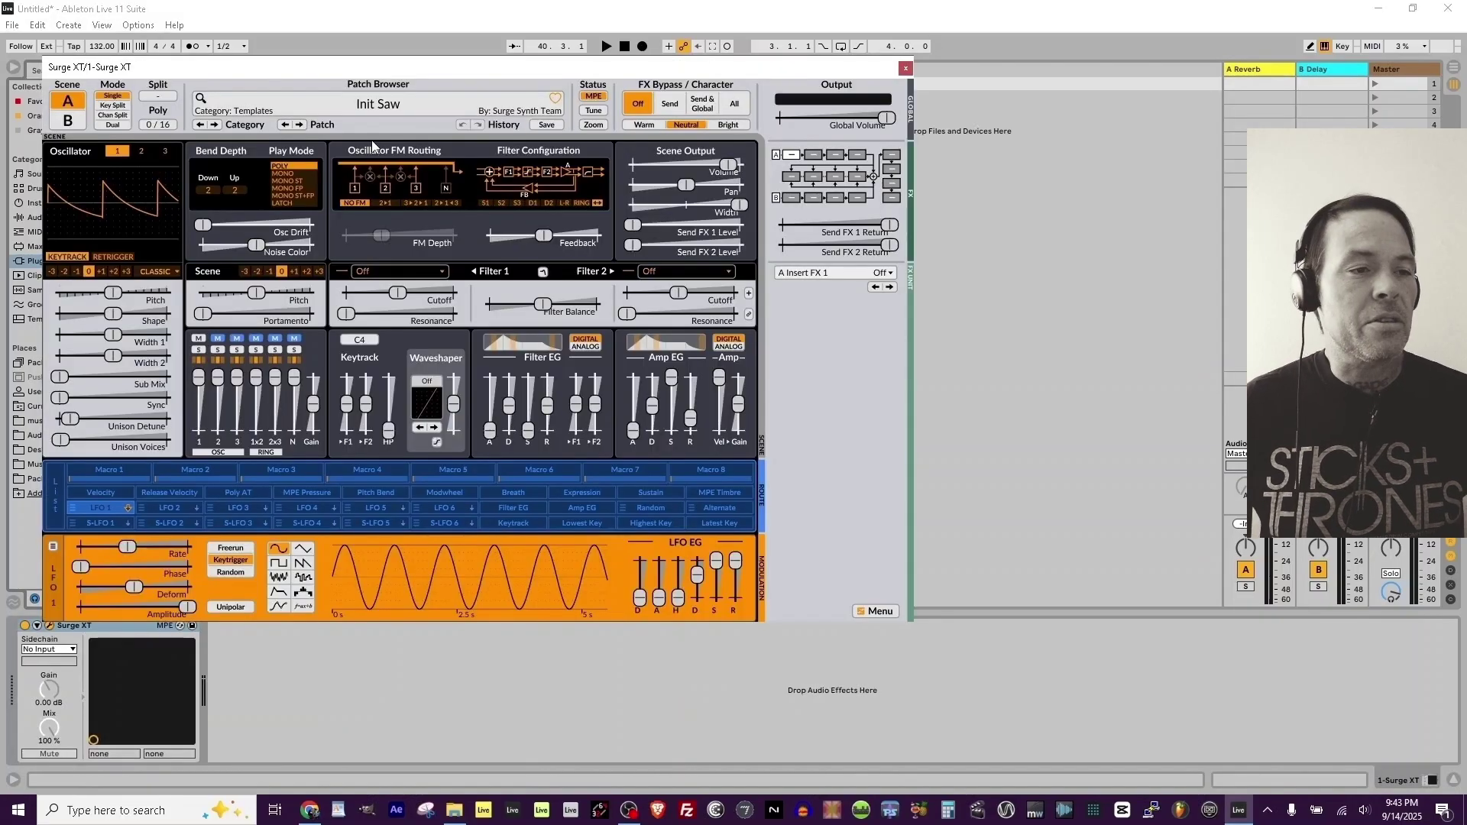
# Record a G1 note clip on track 1 with Surge XT
pyautogui.hotkey('ctrl', 'alt', 'p')
pyautogui.click(340, 84)
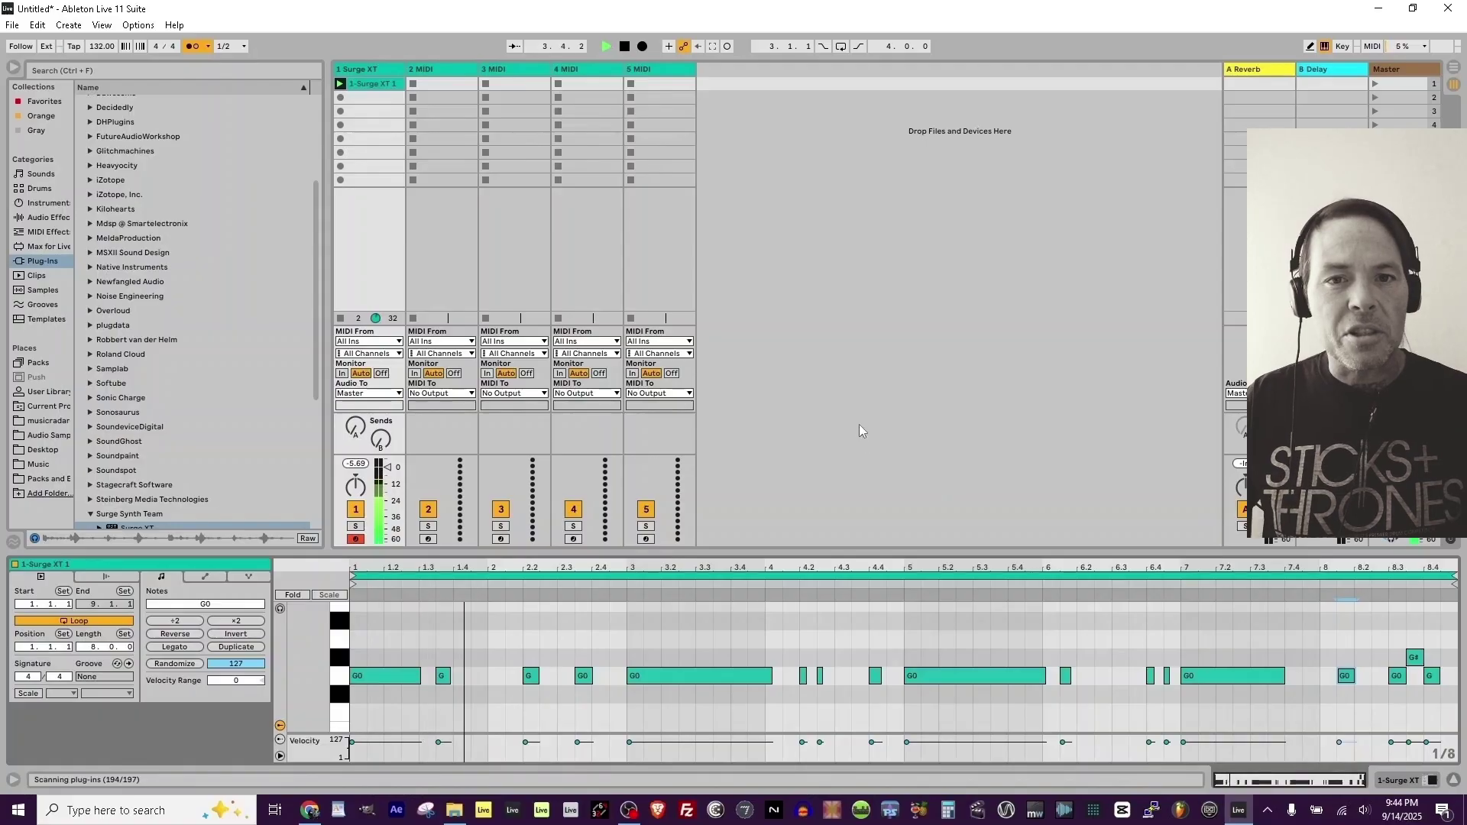
pyautogui.hotkey('shift', 'Tab')
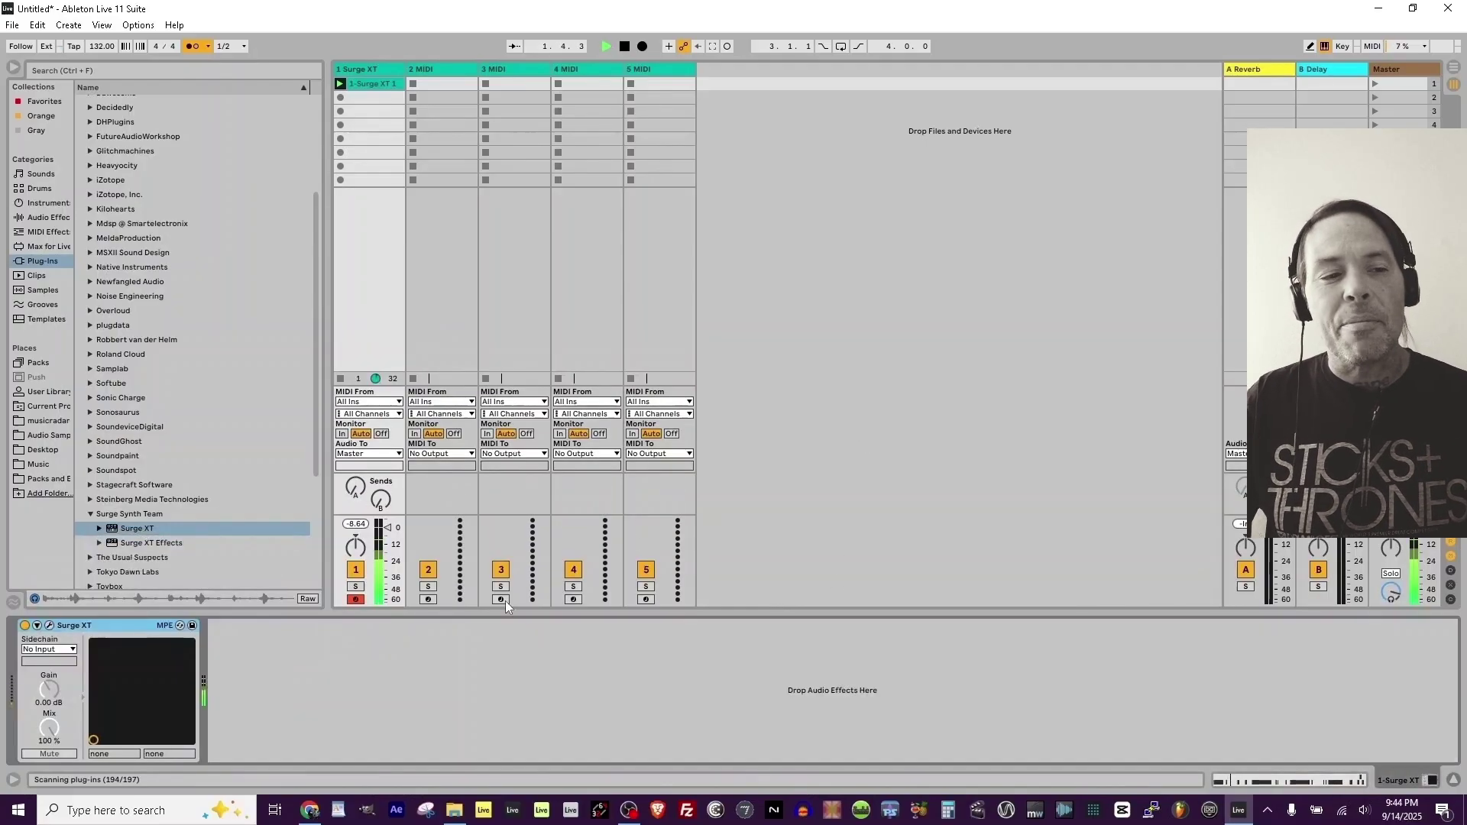
pyautogui.press('space')
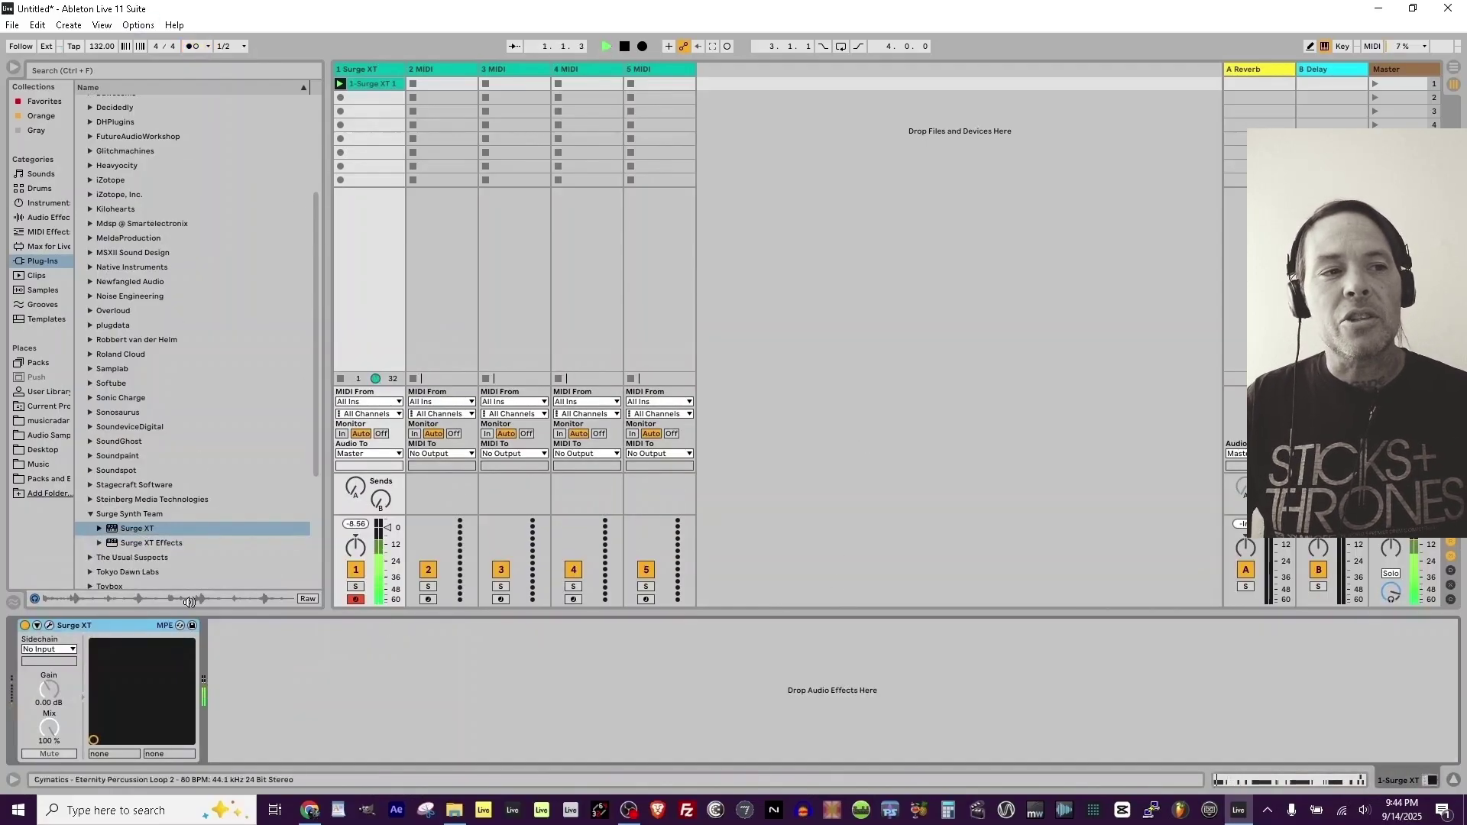
# Audition patches during playback and set the Surge XT patch to Bass 3
pyautogui.click(48, 625)
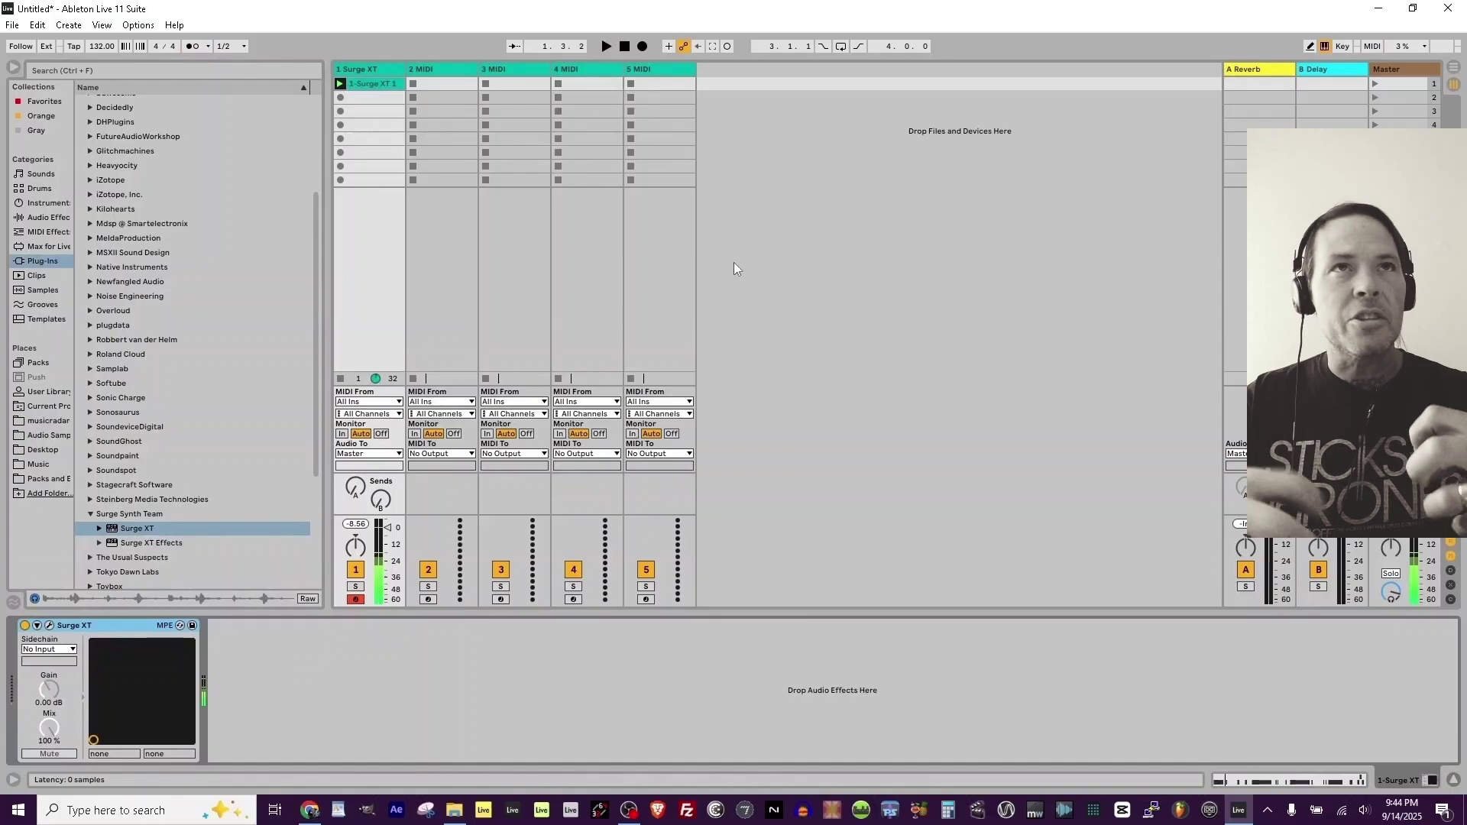
pyautogui.press('space')
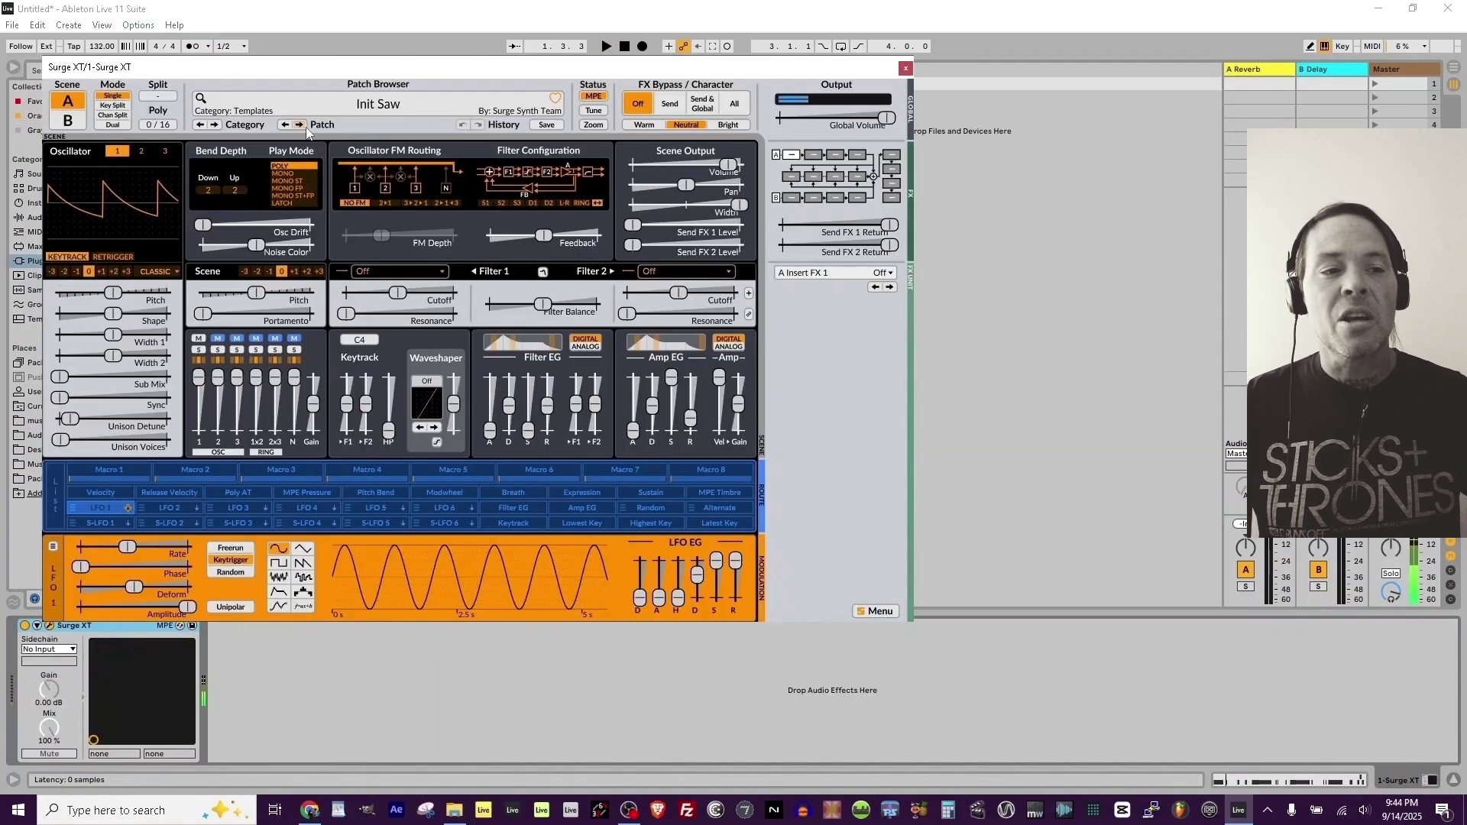
pyautogui.click(300, 124)
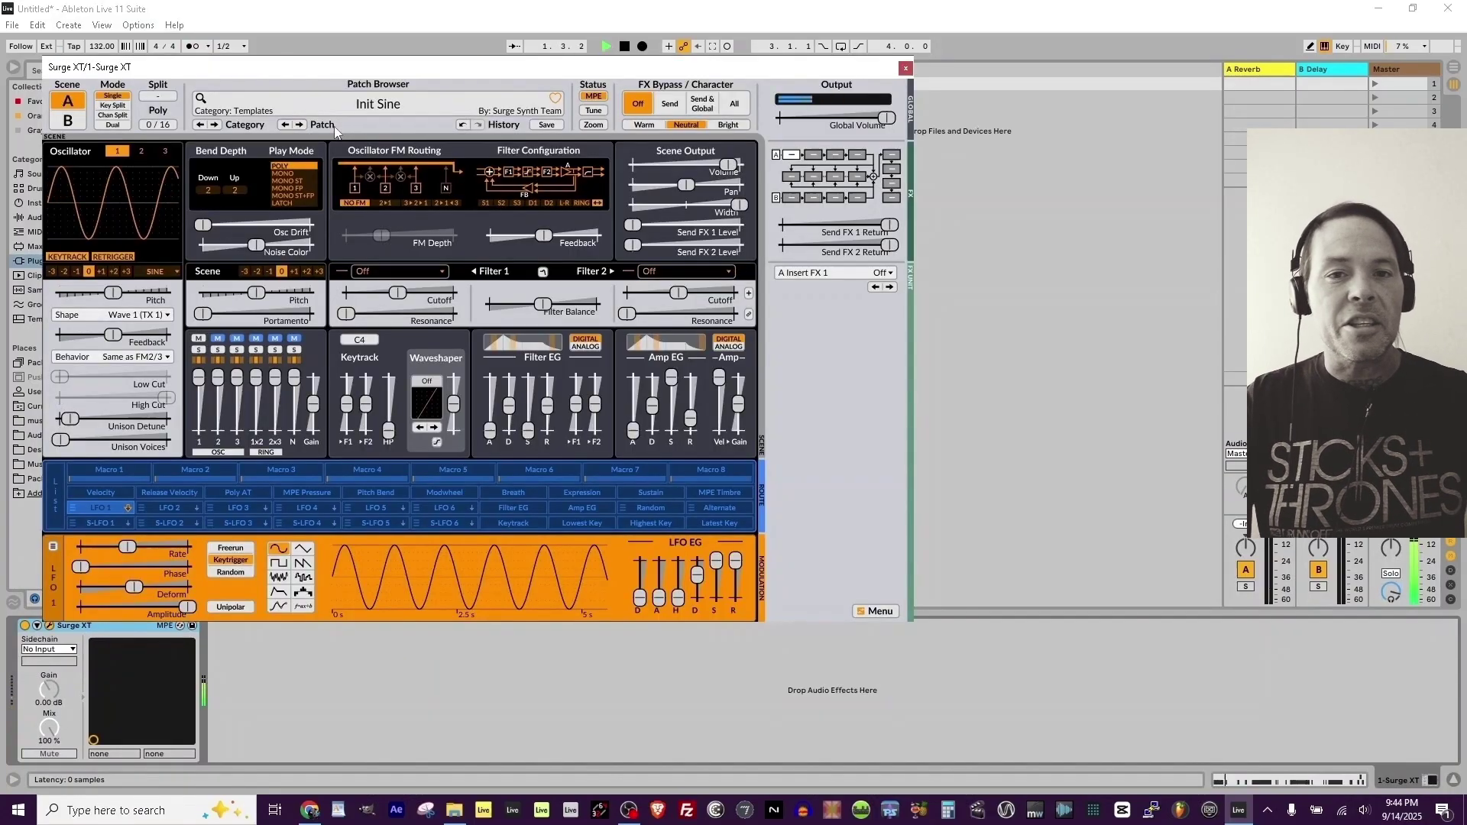
pyautogui.click(359, 126)
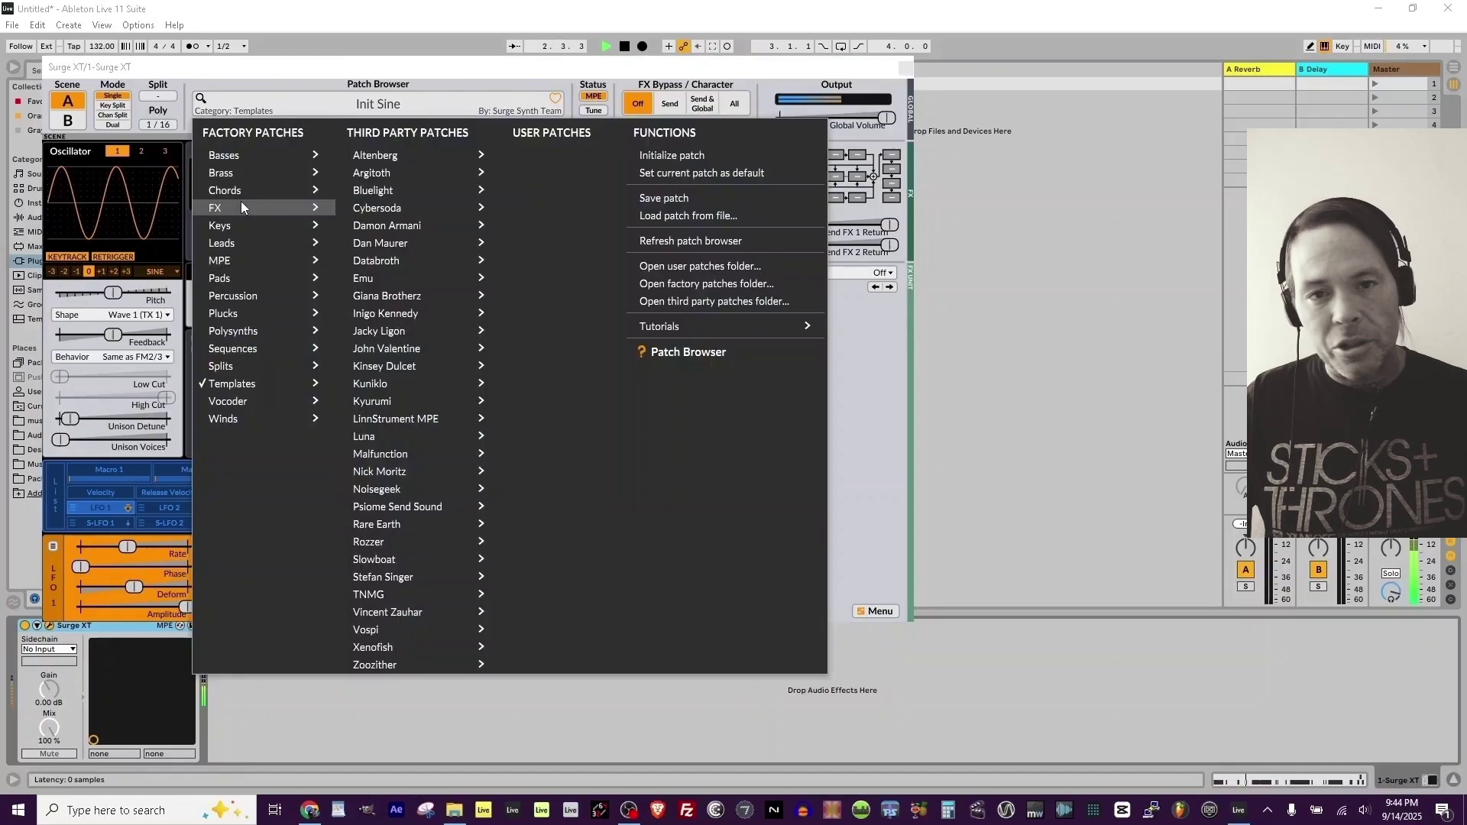
pyautogui.moveTo(231, 175)
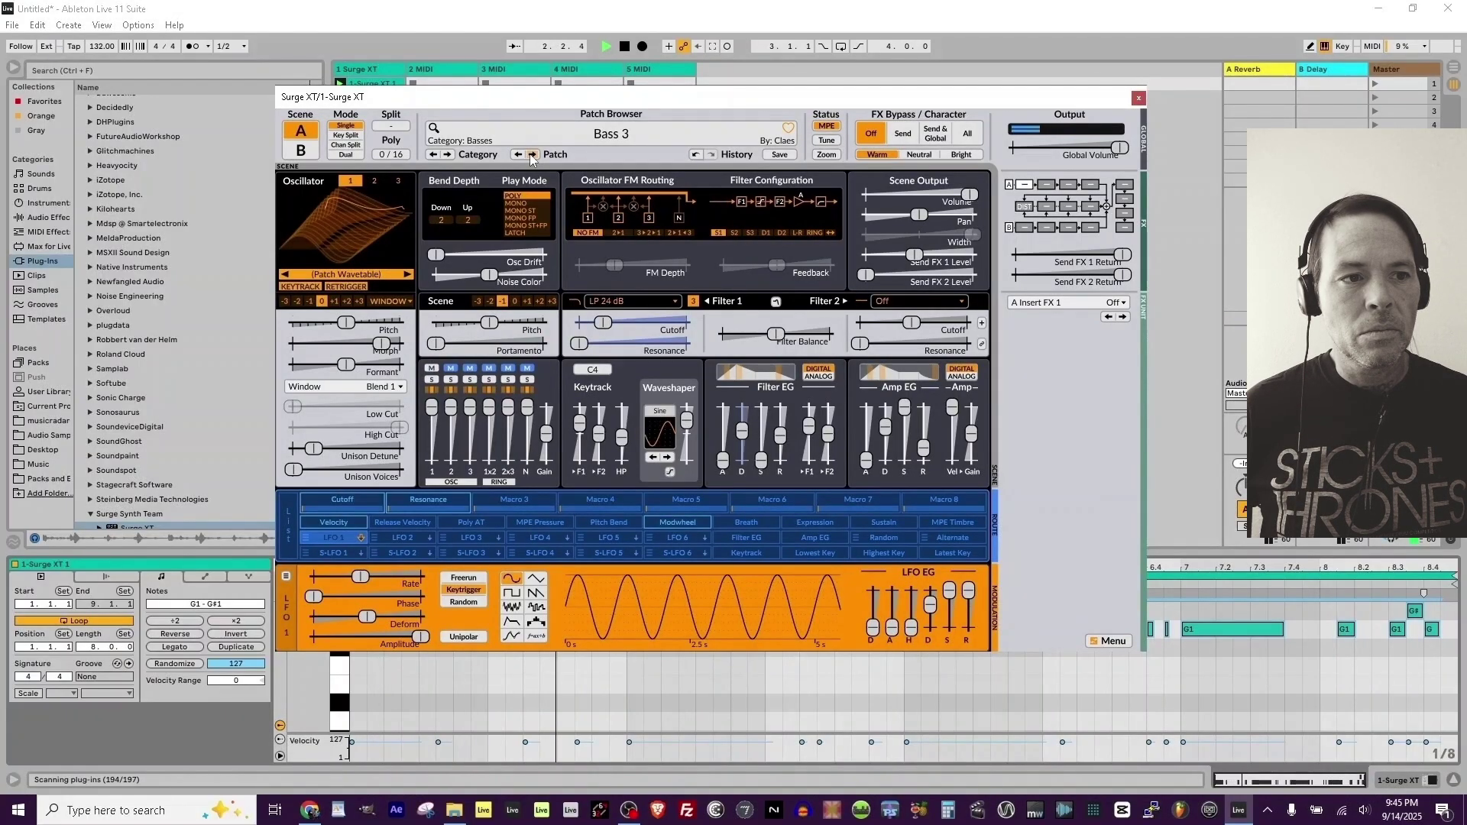
pyautogui.click(1138, 97)
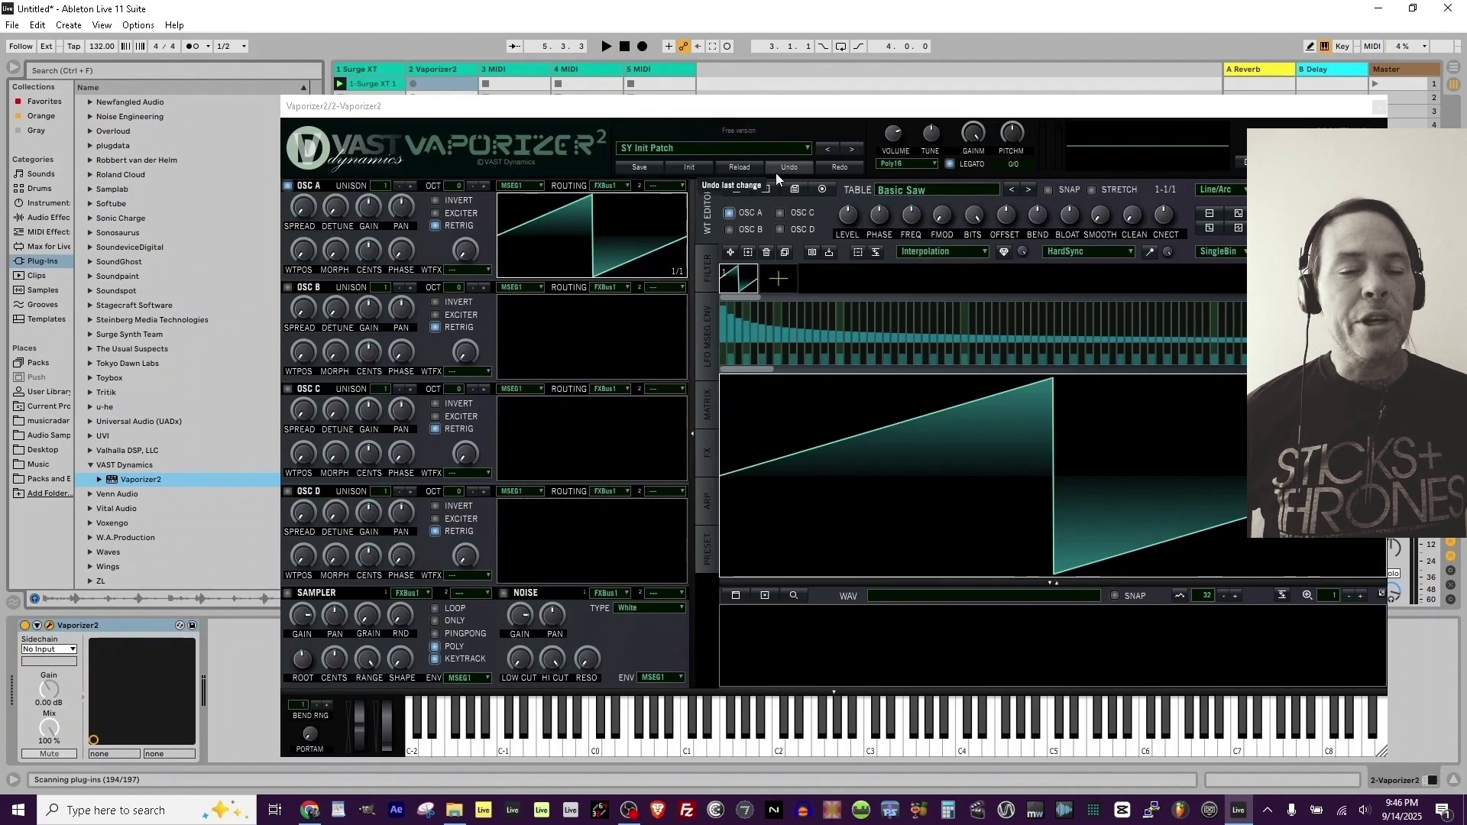
# Play test notes on track 2's Vaporizer2 from the computer keyboard
pyautogui.press('f')
pyautogui.press('x')
pyautogui.press('f')
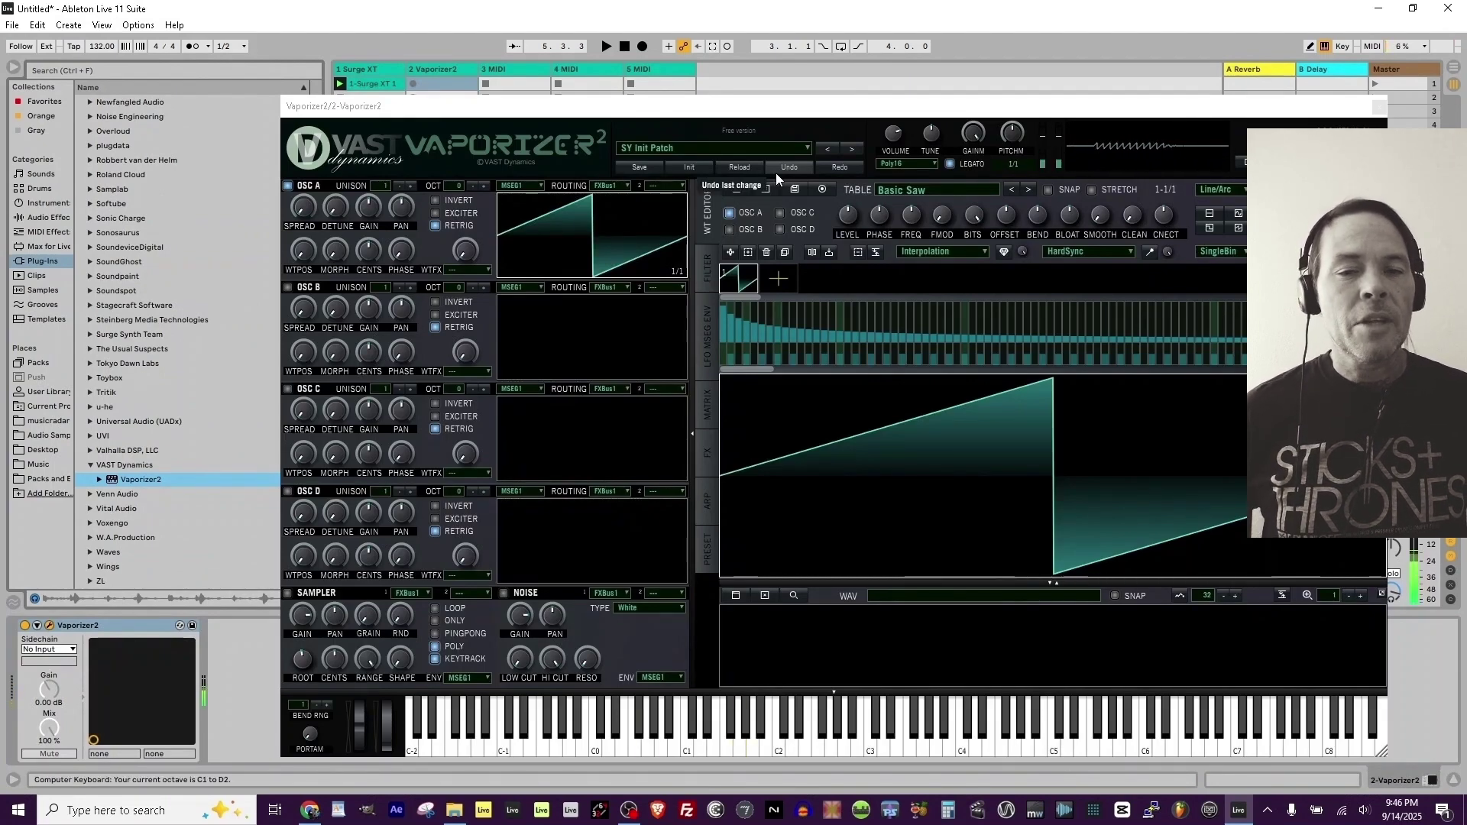
pyautogui.press('g')
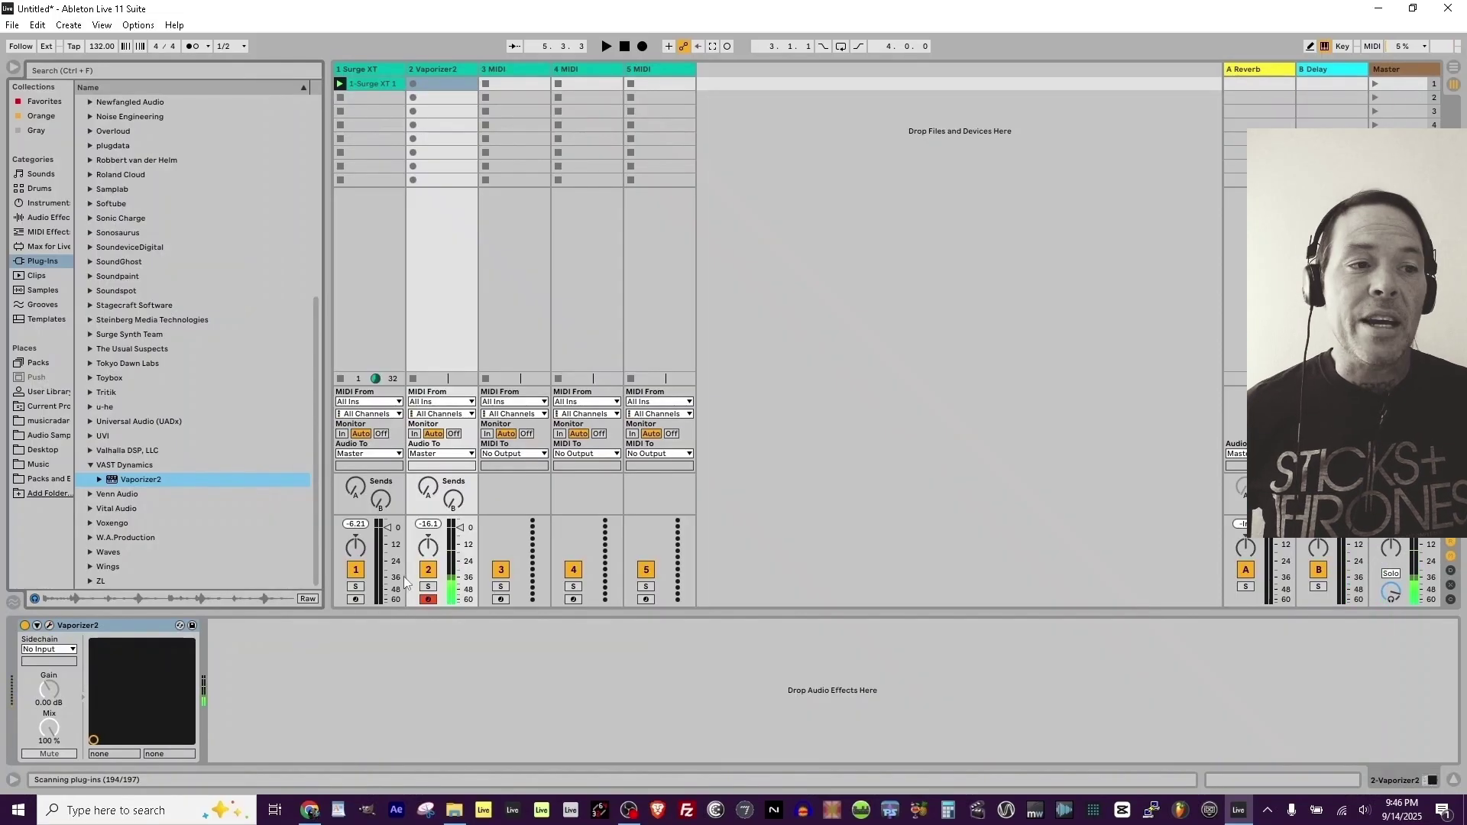
pyautogui.click(1379, 107)
# Add an Arpeggiator to track 2 and record an arpeggiated clip there
pyautogui.click(42, 203)
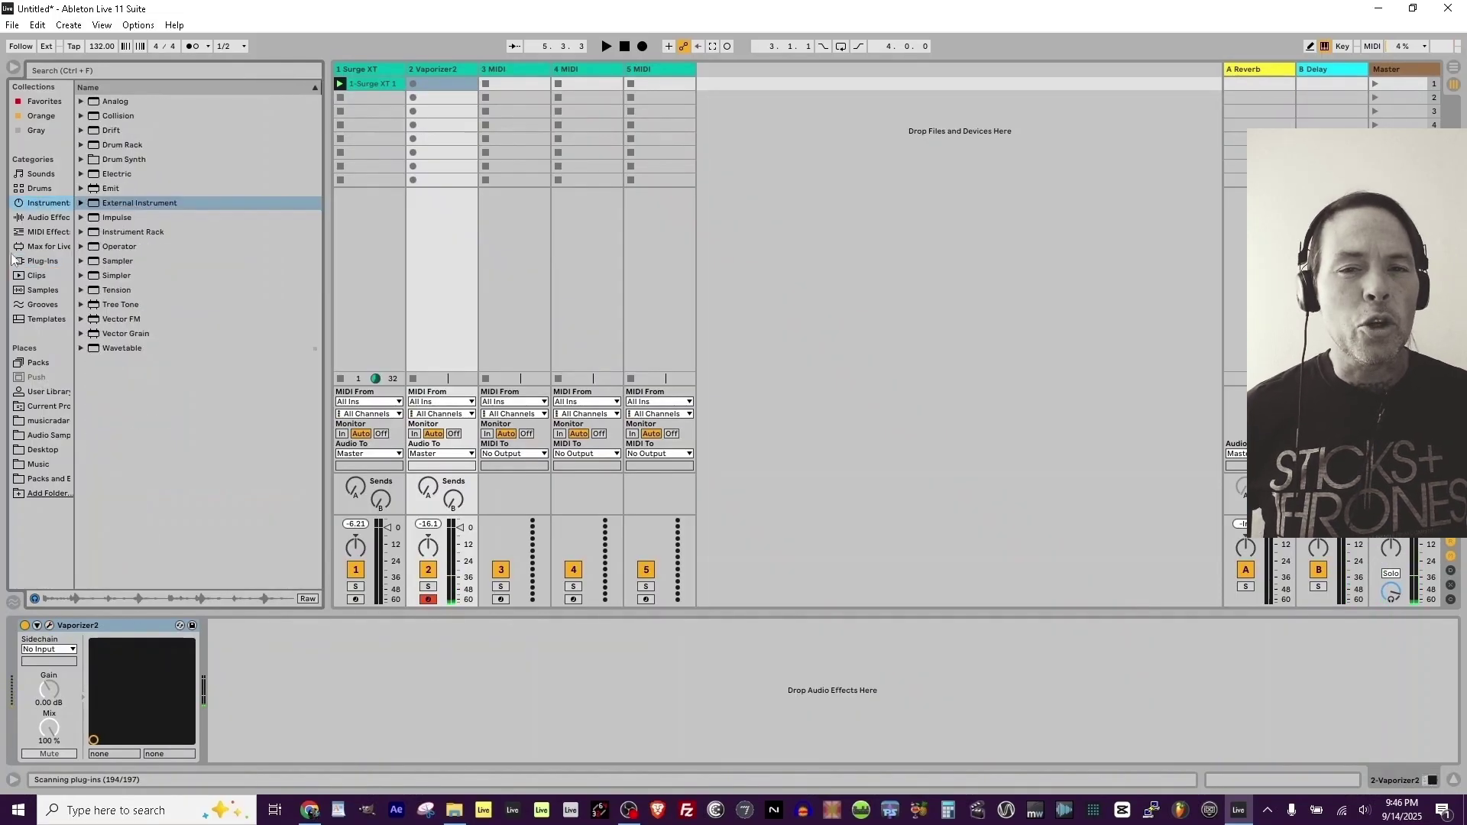
pyautogui.click(46, 231)
pyautogui.moveTo(126, 101); pyautogui.dragTo(447, 139)
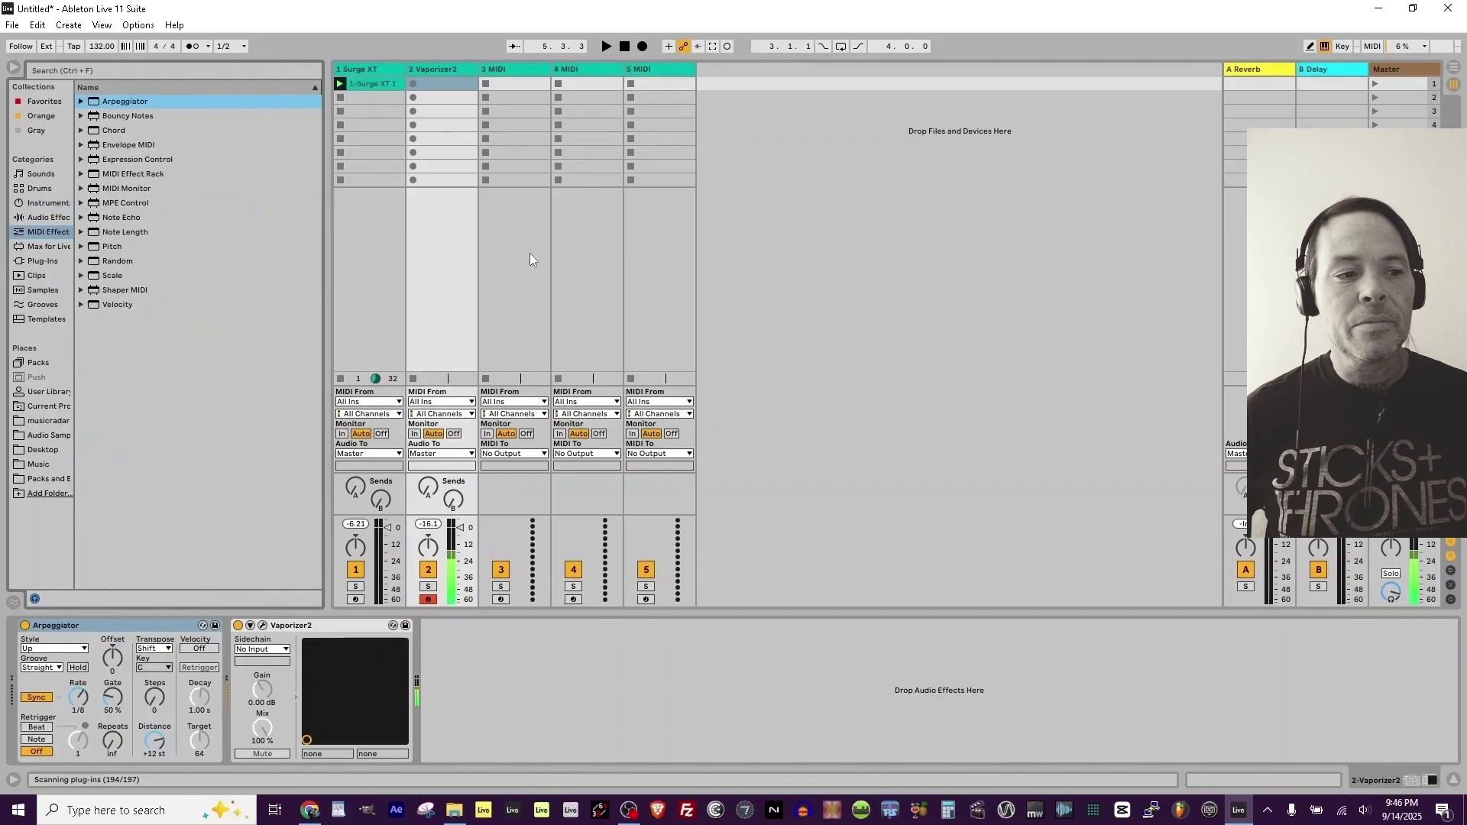
pyautogui.click(414, 82)
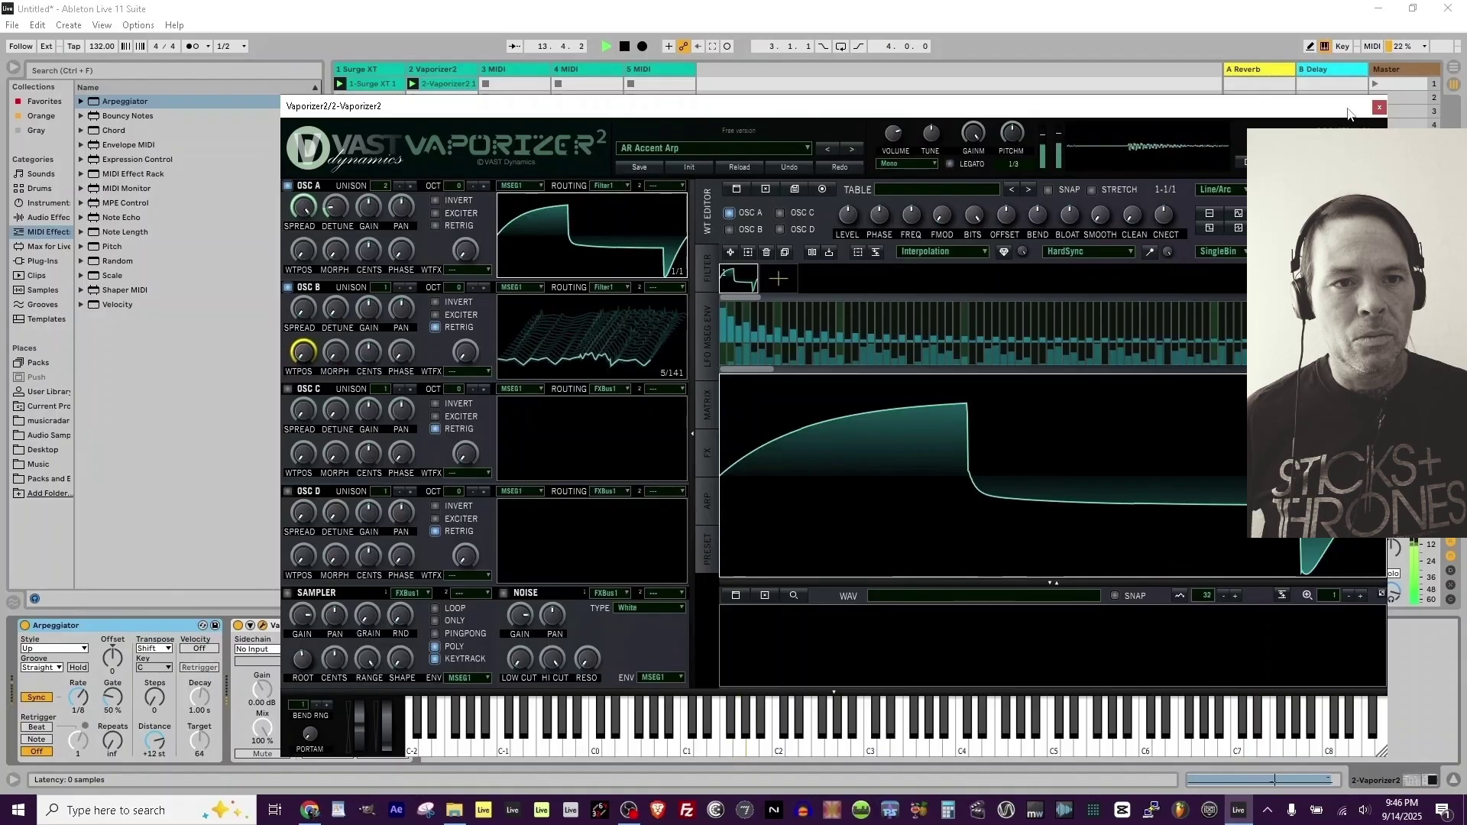
pyautogui.click(1379, 106)
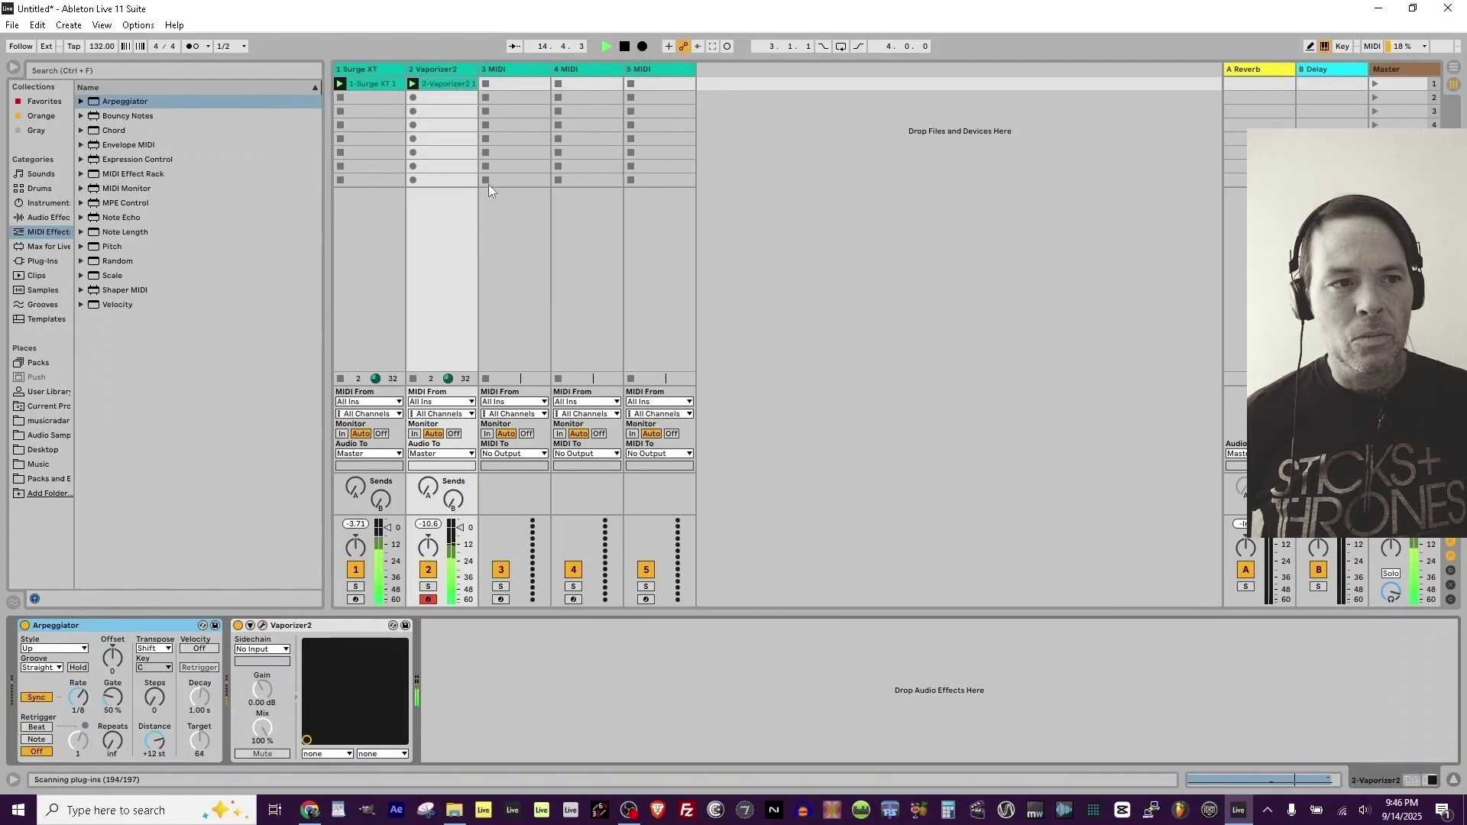
# Load Zebralette from the VST folder onto track 3, test notes and record a clip
pyautogui.click(41, 262)
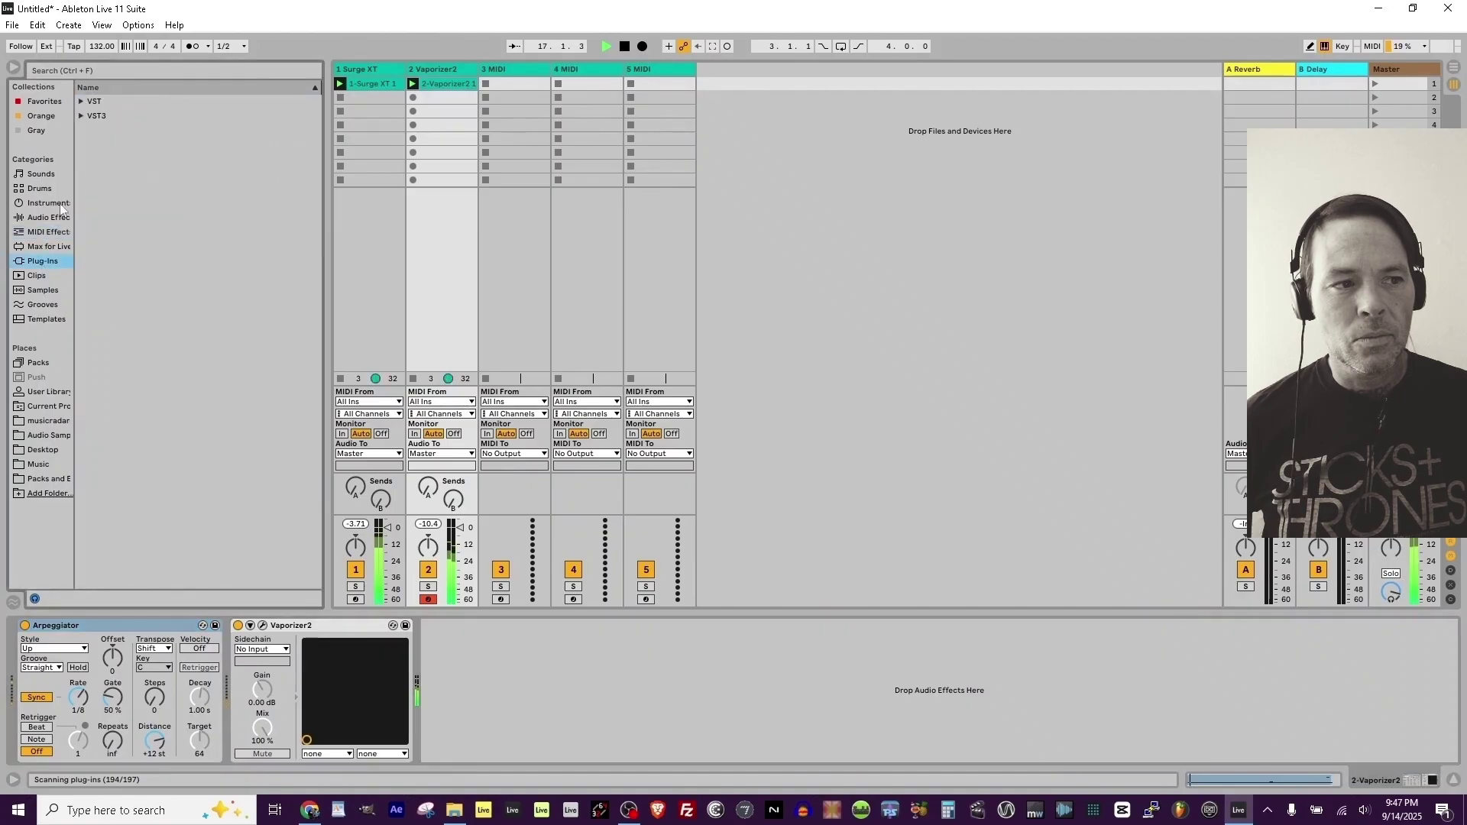
pyautogui.click(80, 98)
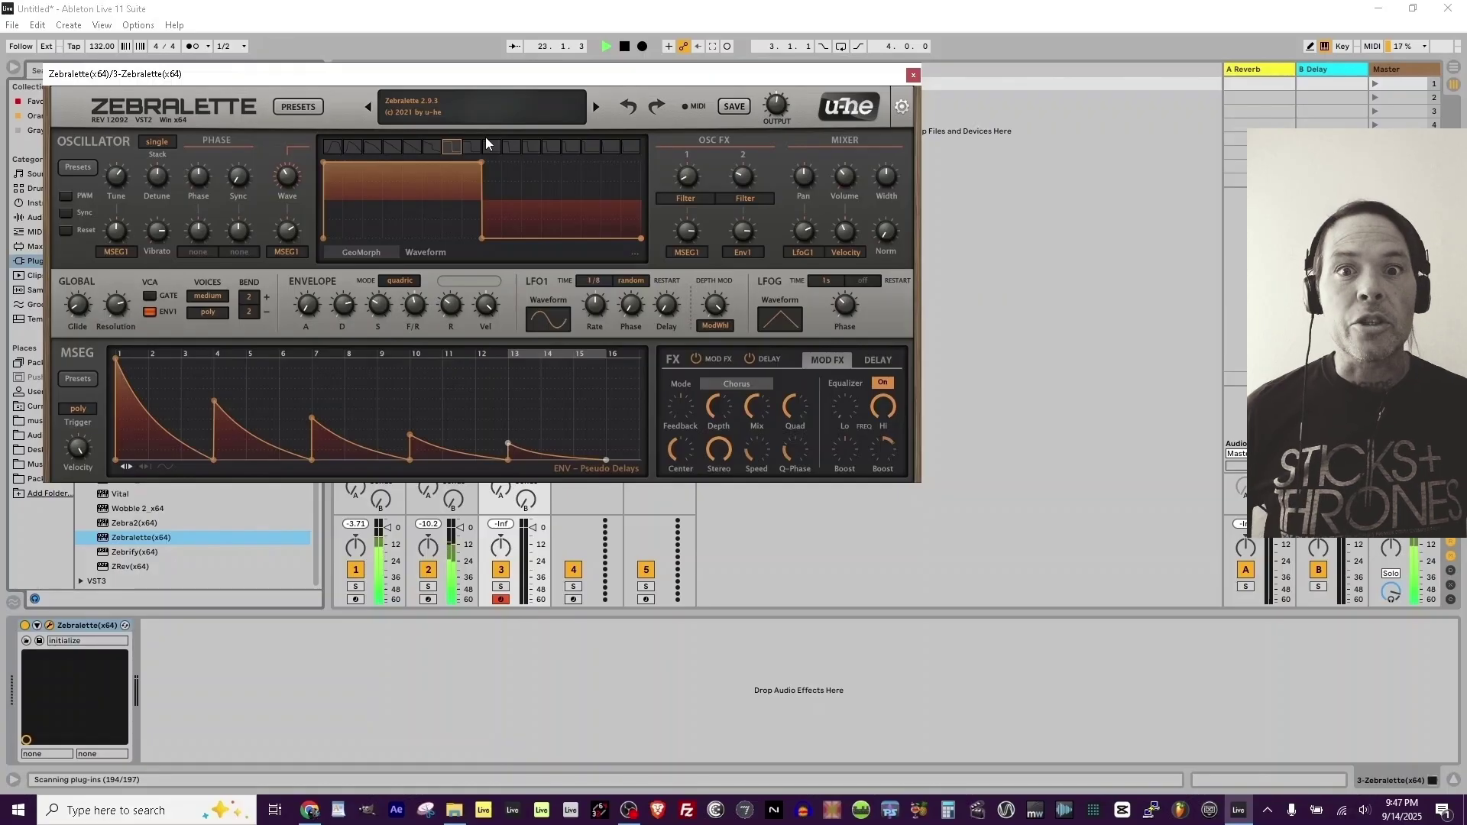
pyautogui.press('a')
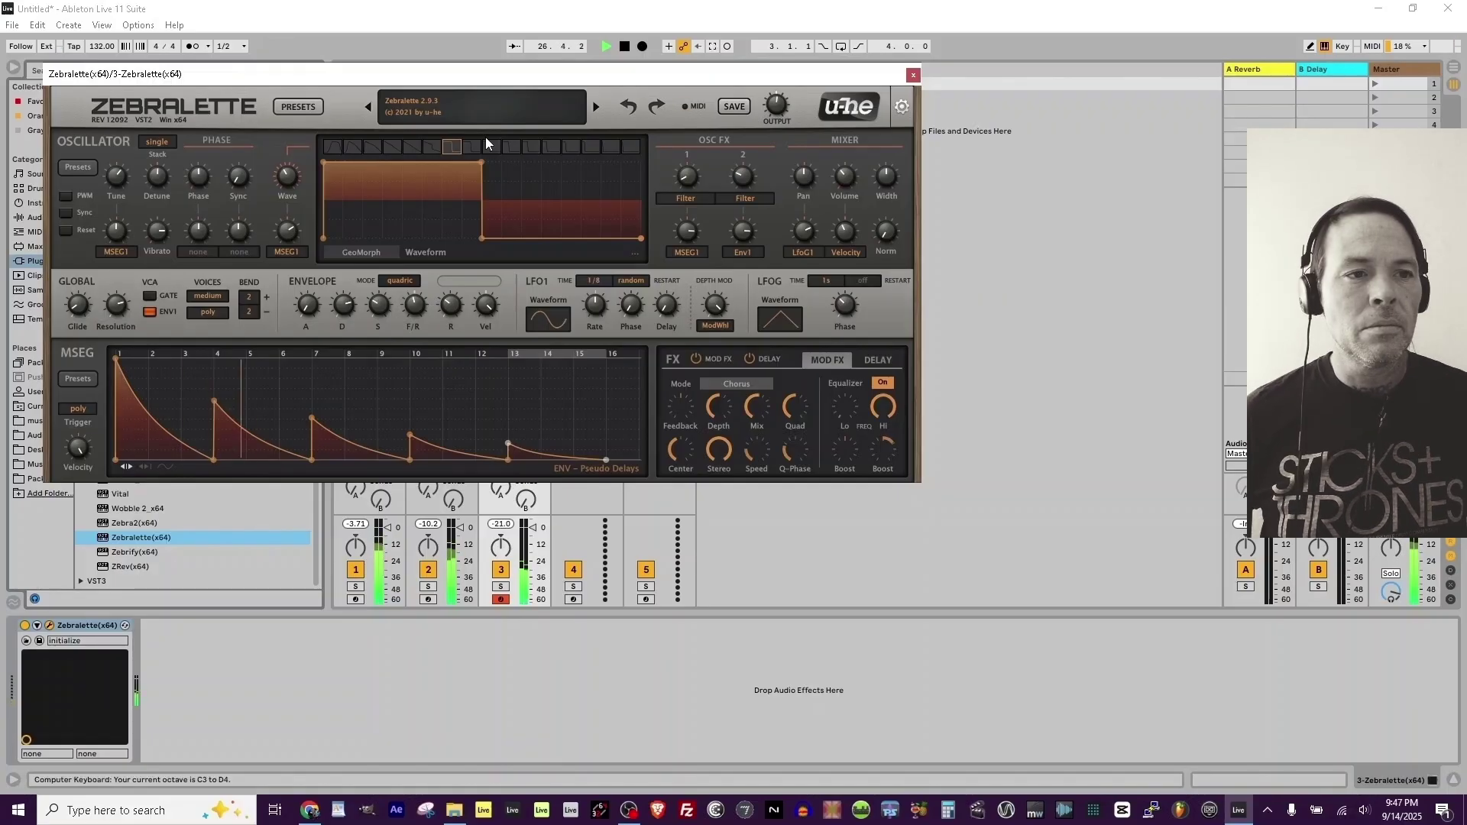
pyautogui.press('a')
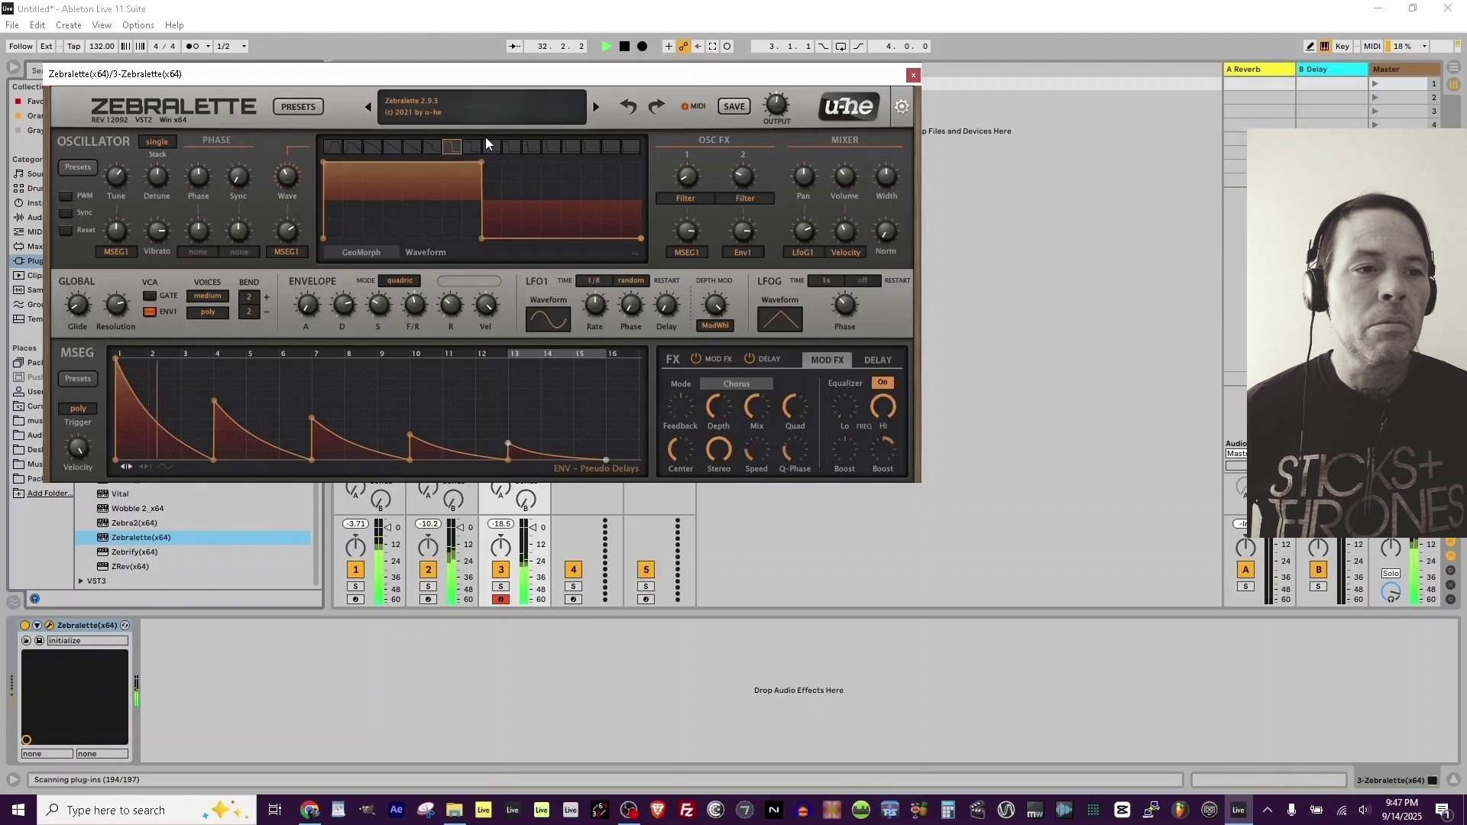
pyautogui.hotkey('ctrl', 'alt', 'p')
pyautogui.press('space')
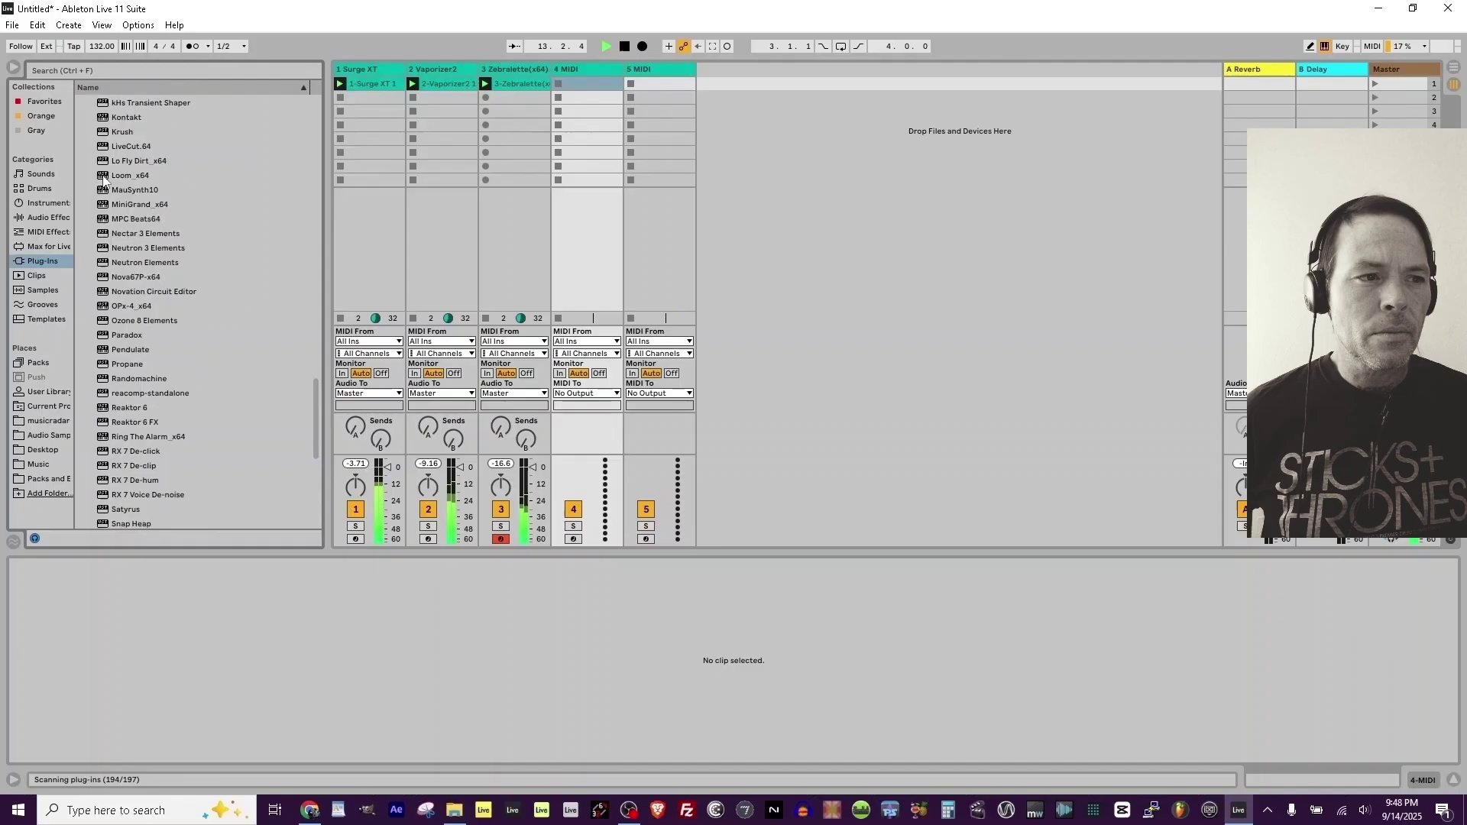
# Load Loom on track 4 with the Shorty preset, record, set -10 dB and disarm
pyautogui.moveTo(107, 179); pyautogui.dragTo(560, 116)
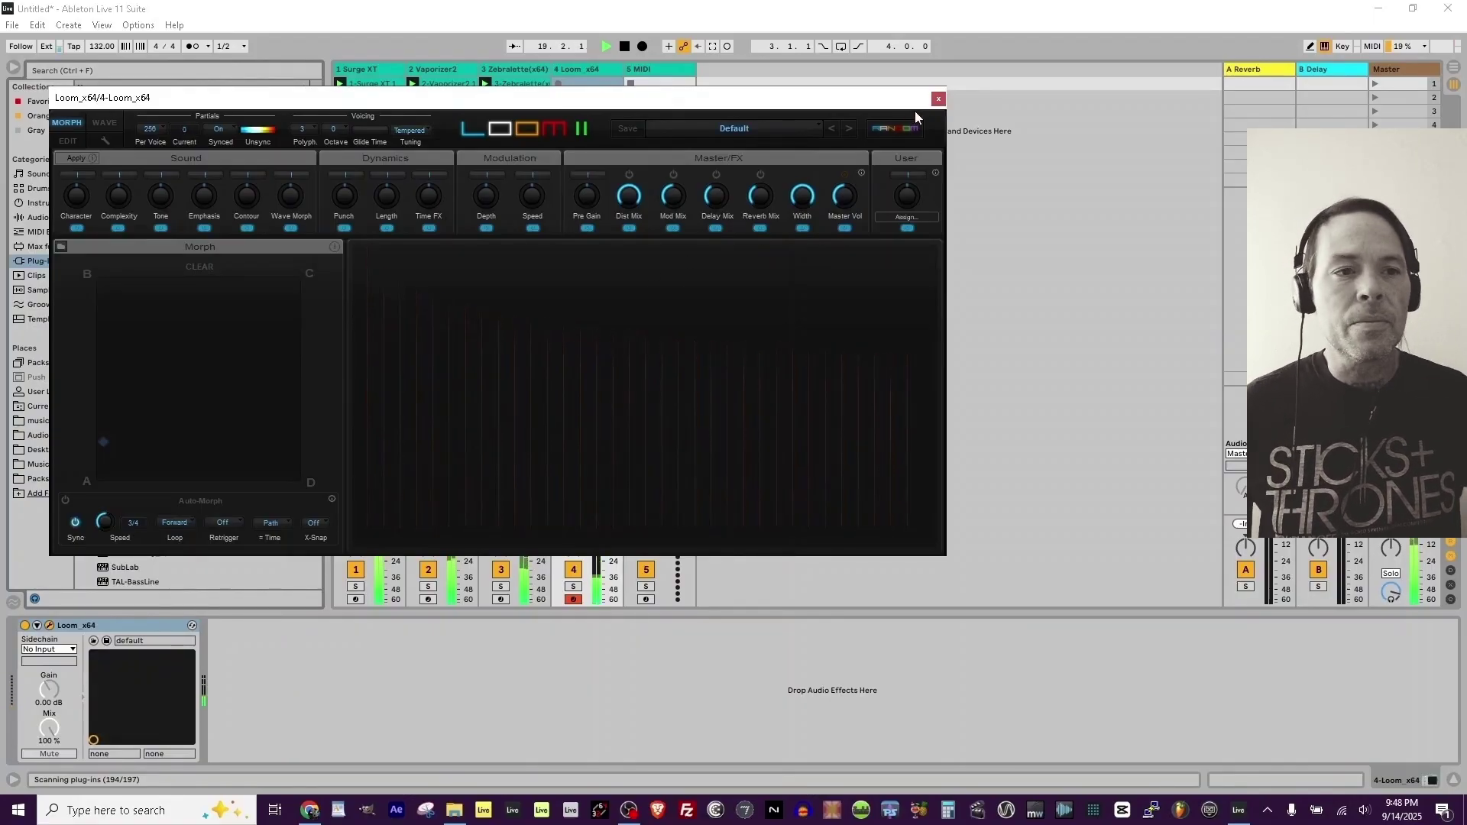
pyautogui.click(937, 99)
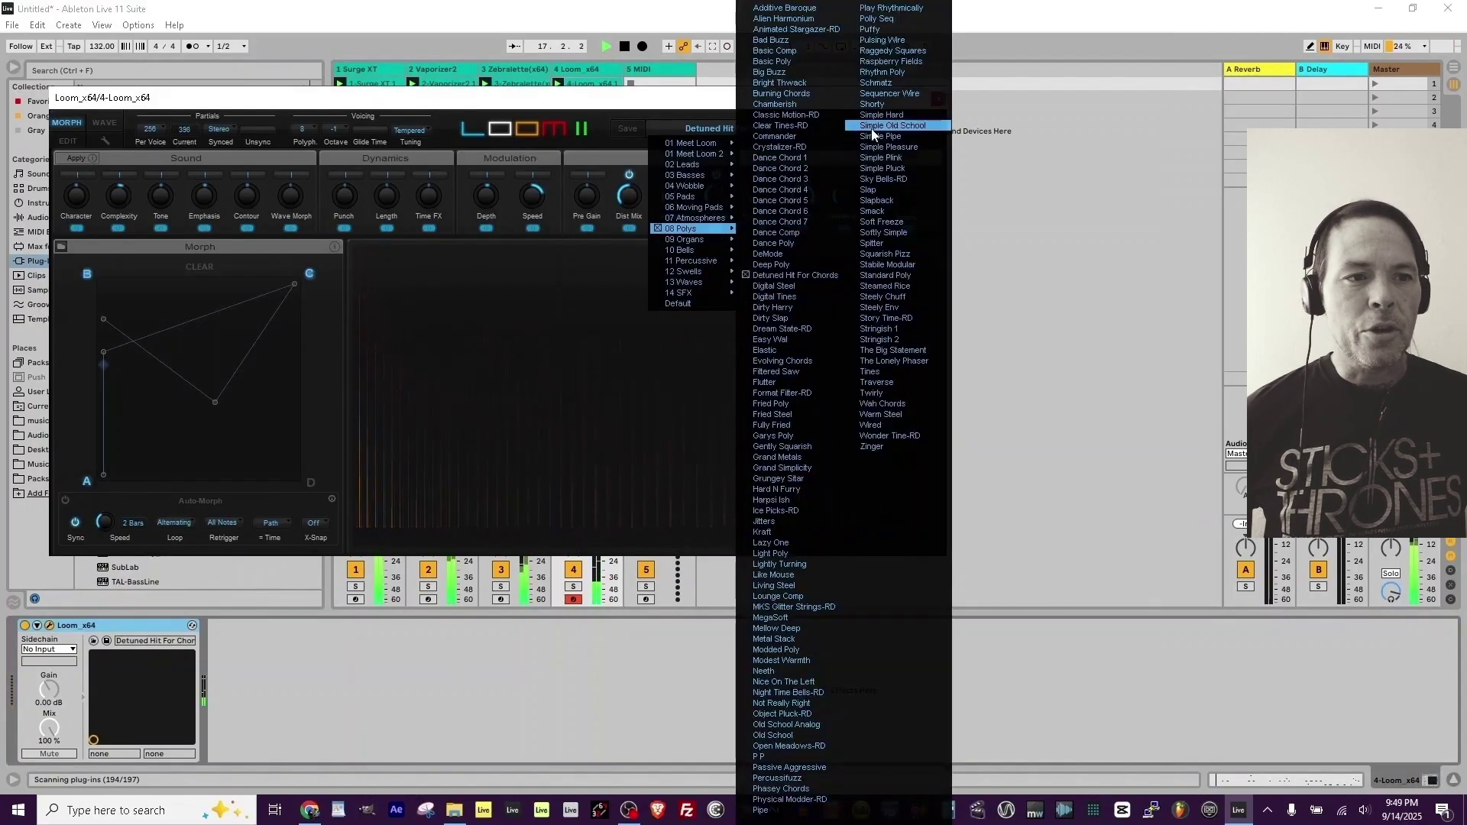
pyautogui.click(868, 128)
pyautogui.click(830, 128)
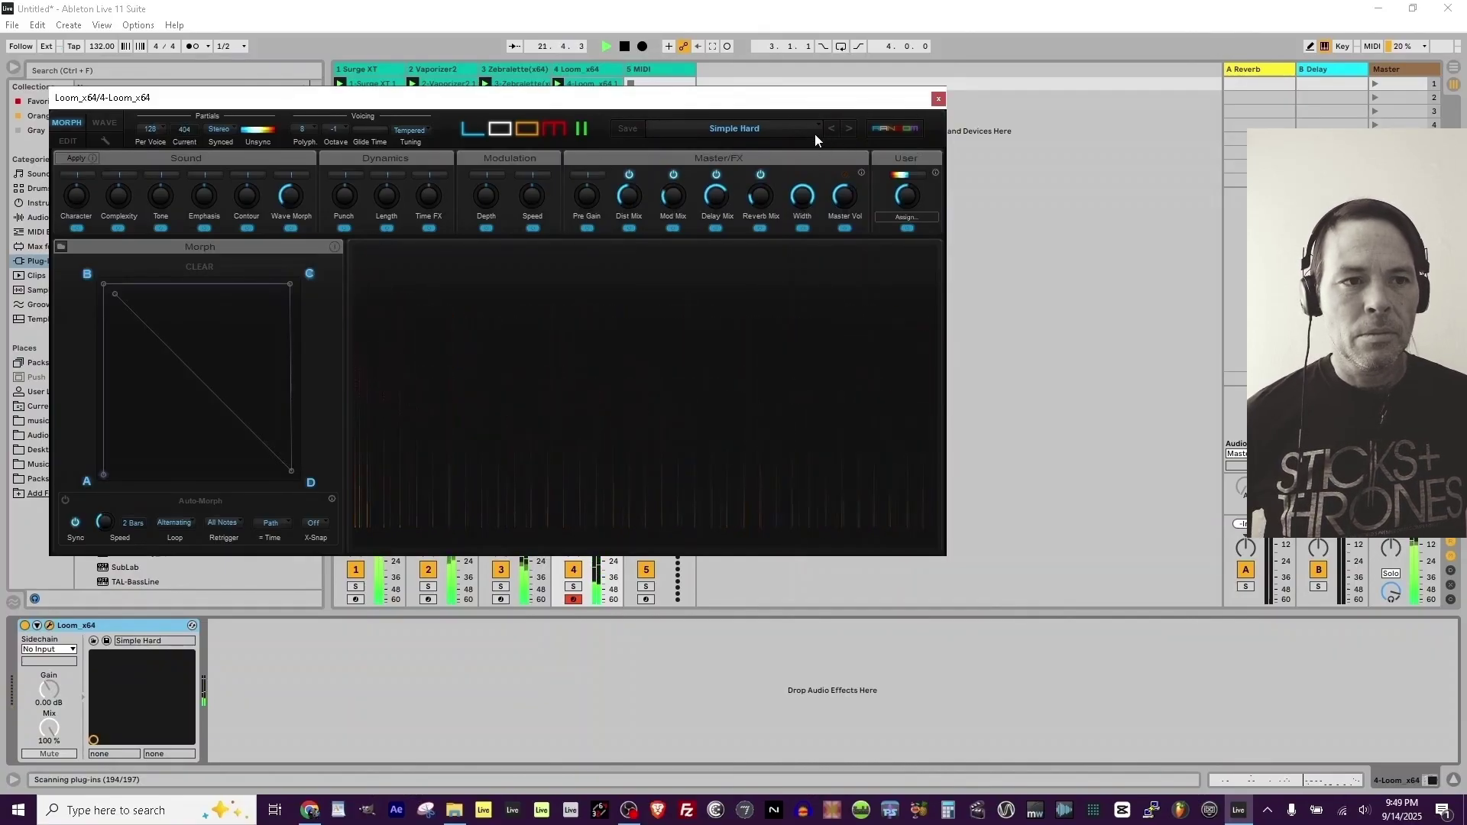
pyautogui.click(830, 129)
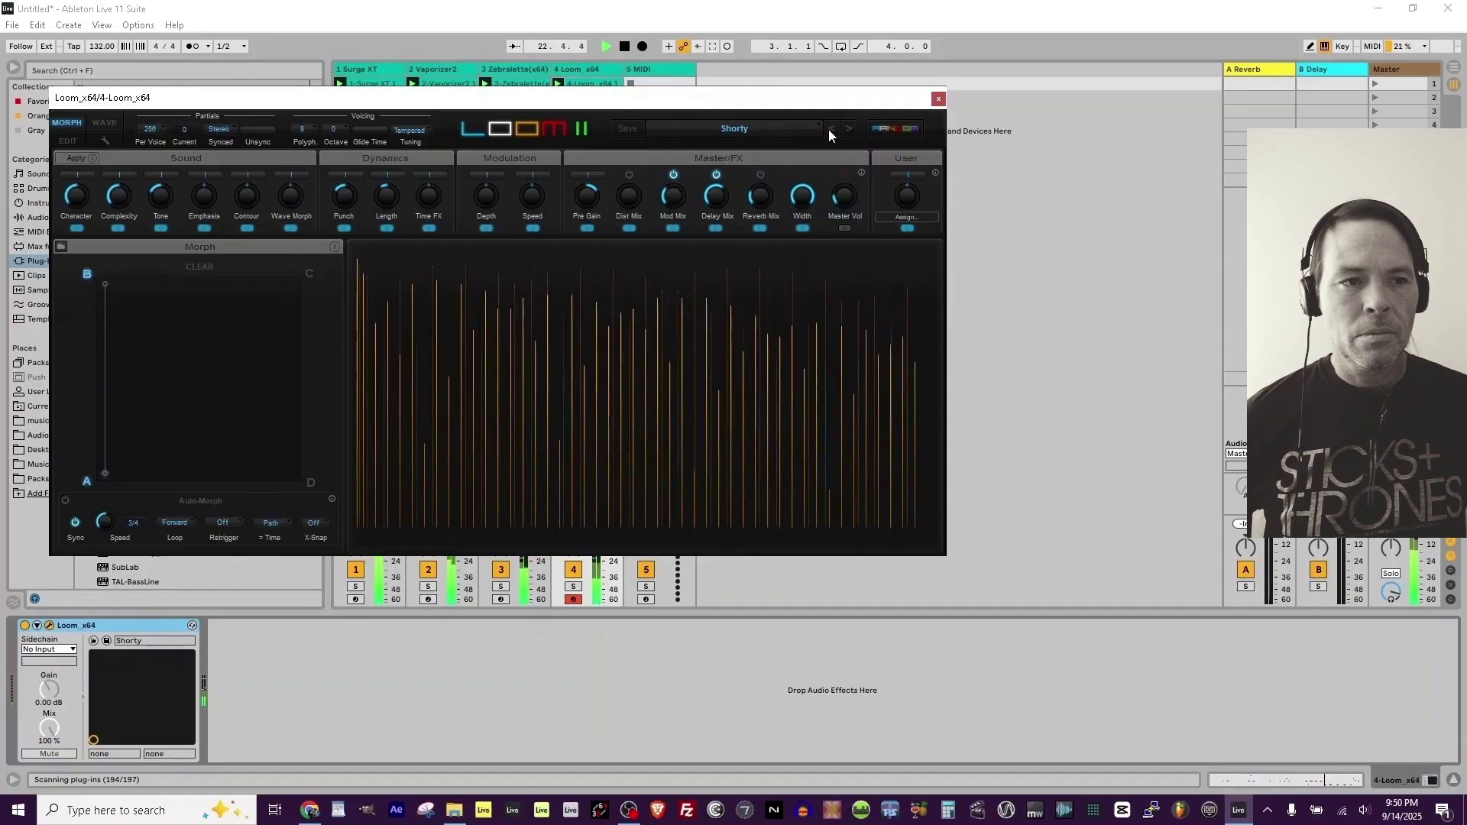
pyautogui.click(938, 99)
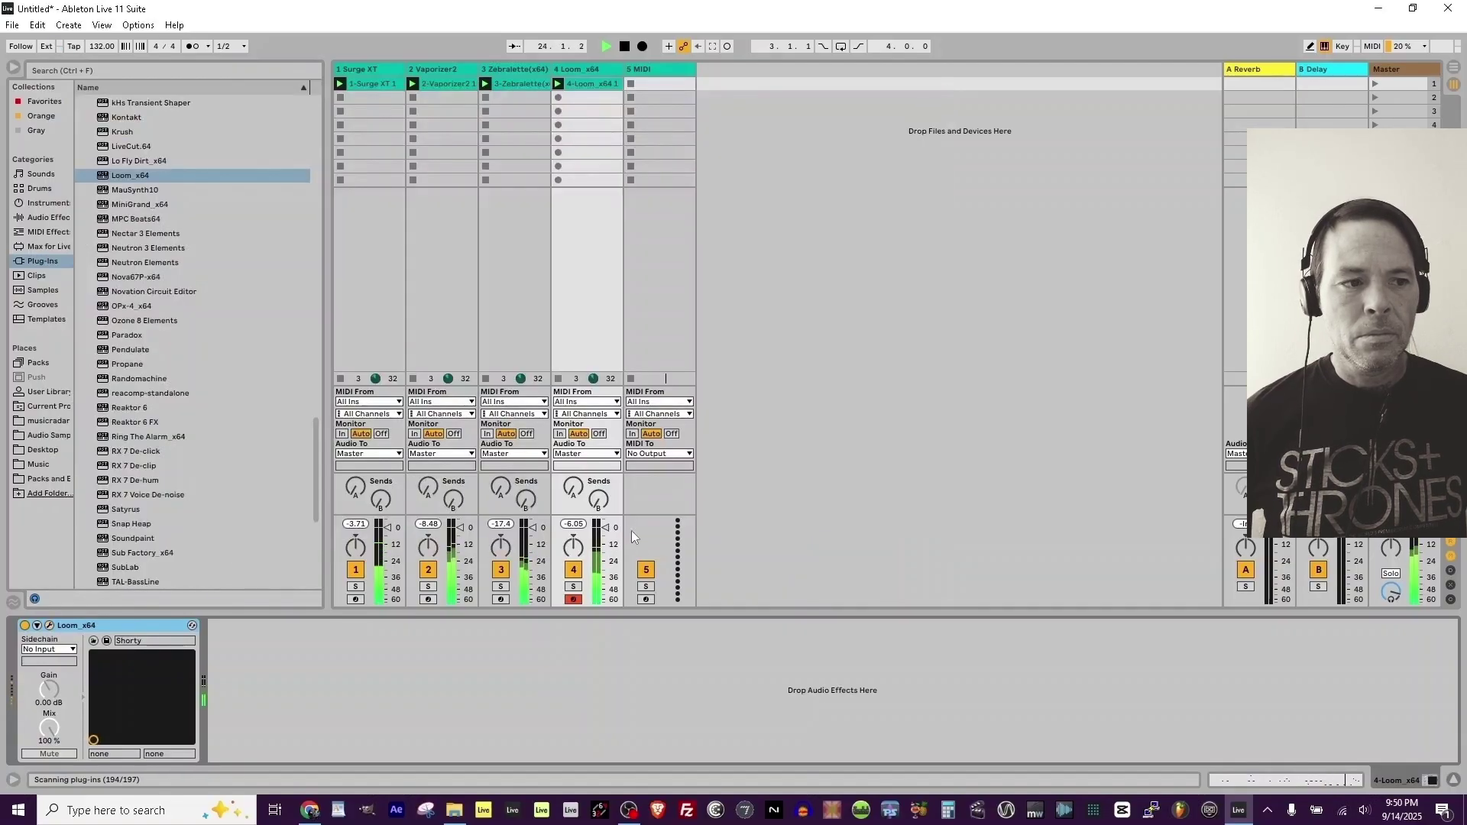
pyautogui.moveTo(604, 528); pyautogui.dragTo(605, 543)
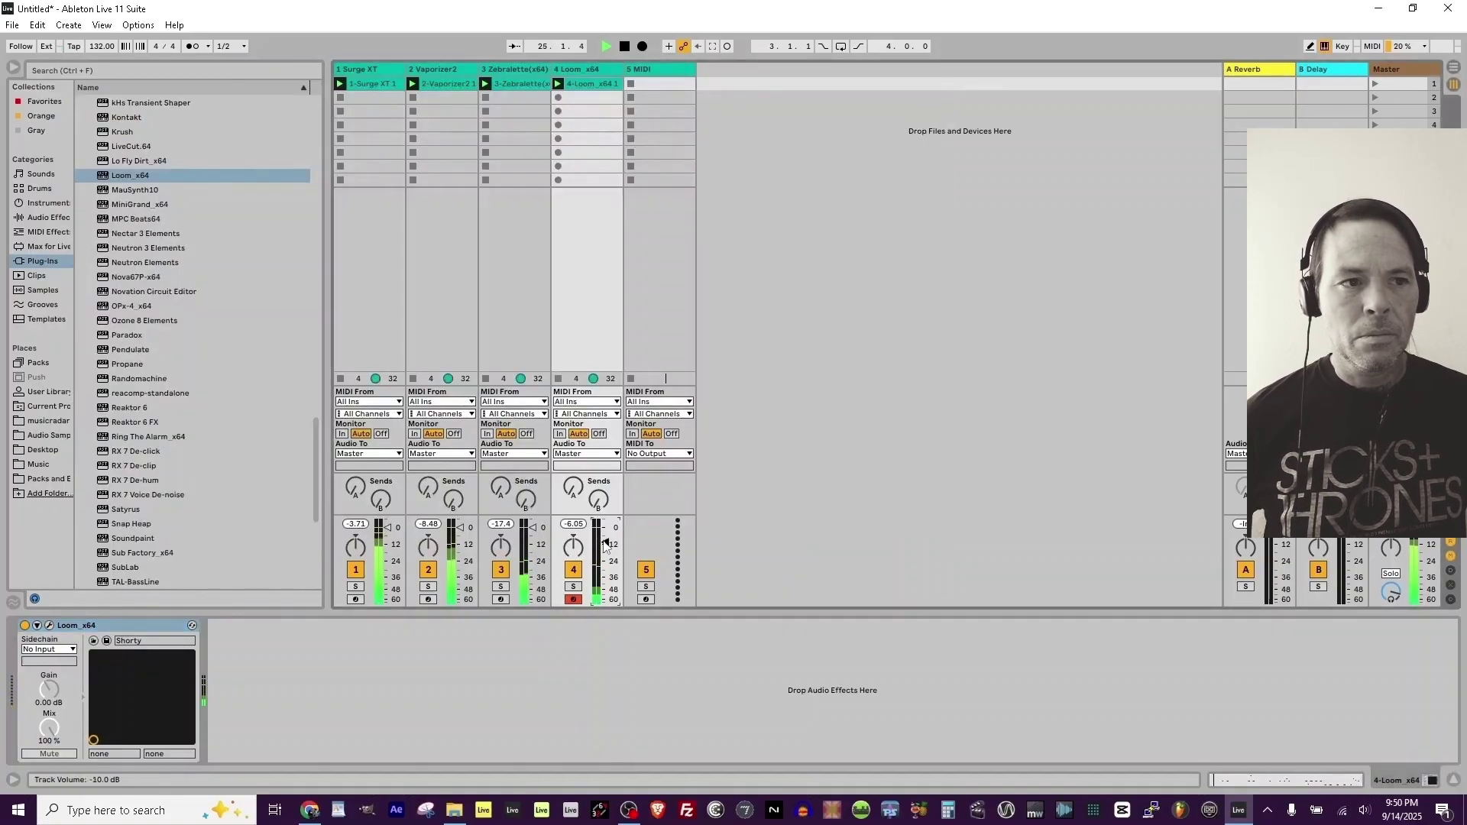
pyautogui.click(573, 599)
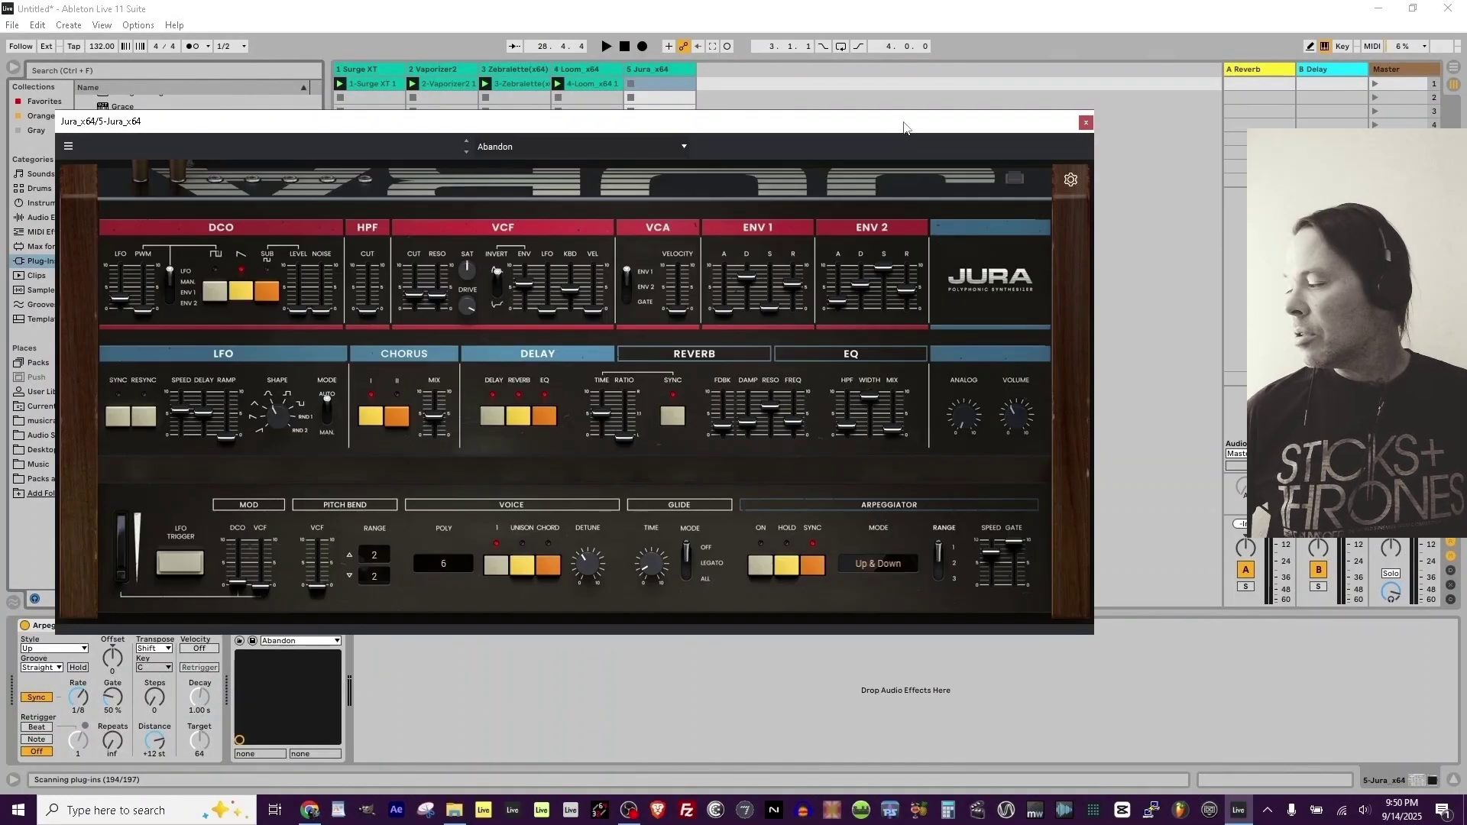
# Lower an envelope release on Jura's Abandon patch and set Arpeggiator Steps to 2
pyautogui.moveTo(904, 128); pyautogui.dragTo(1018, 139)
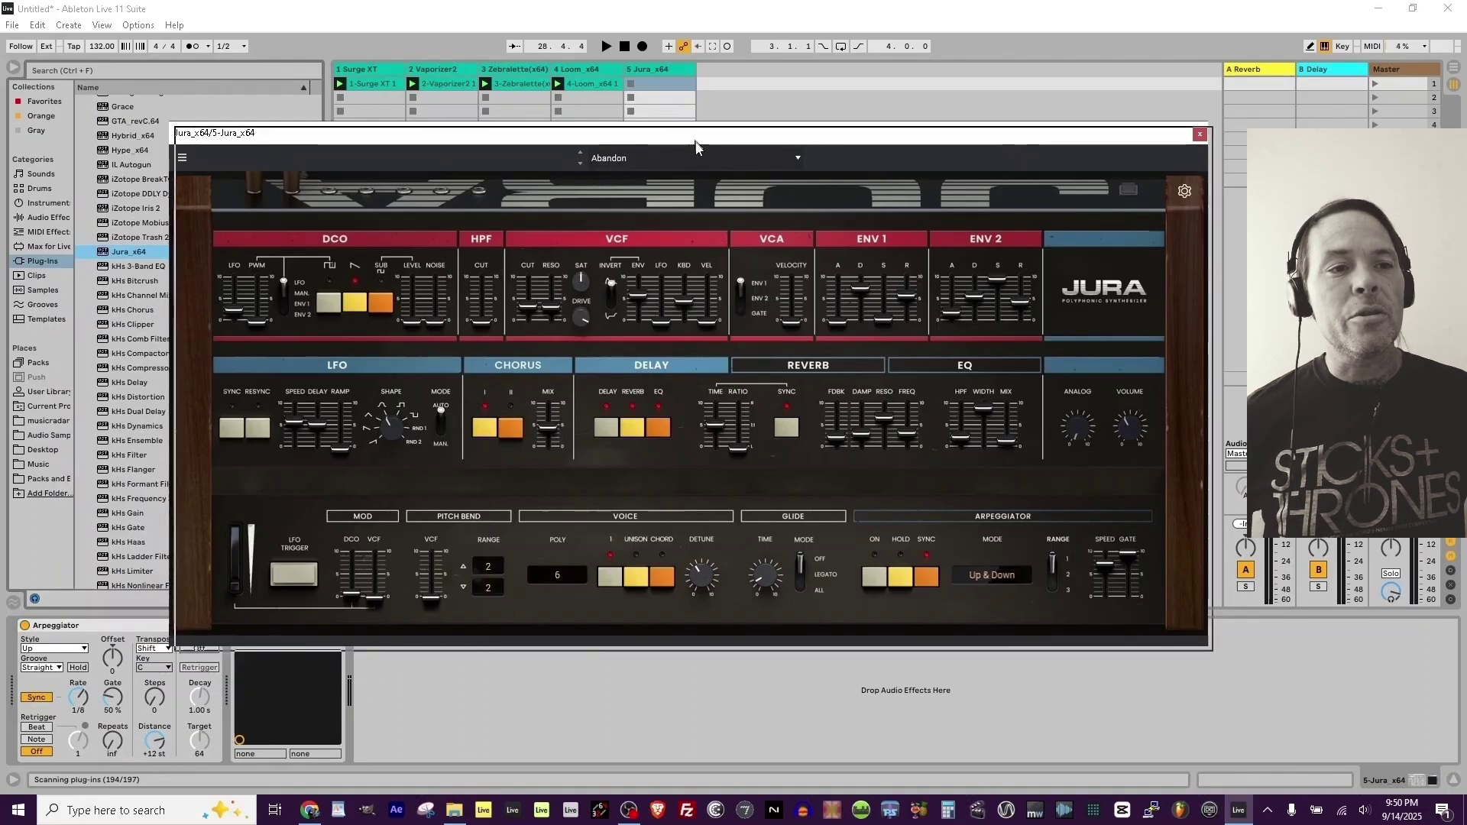
pyautogui.moveTo(692, 140); pyautogui.dragTo(702, 163)
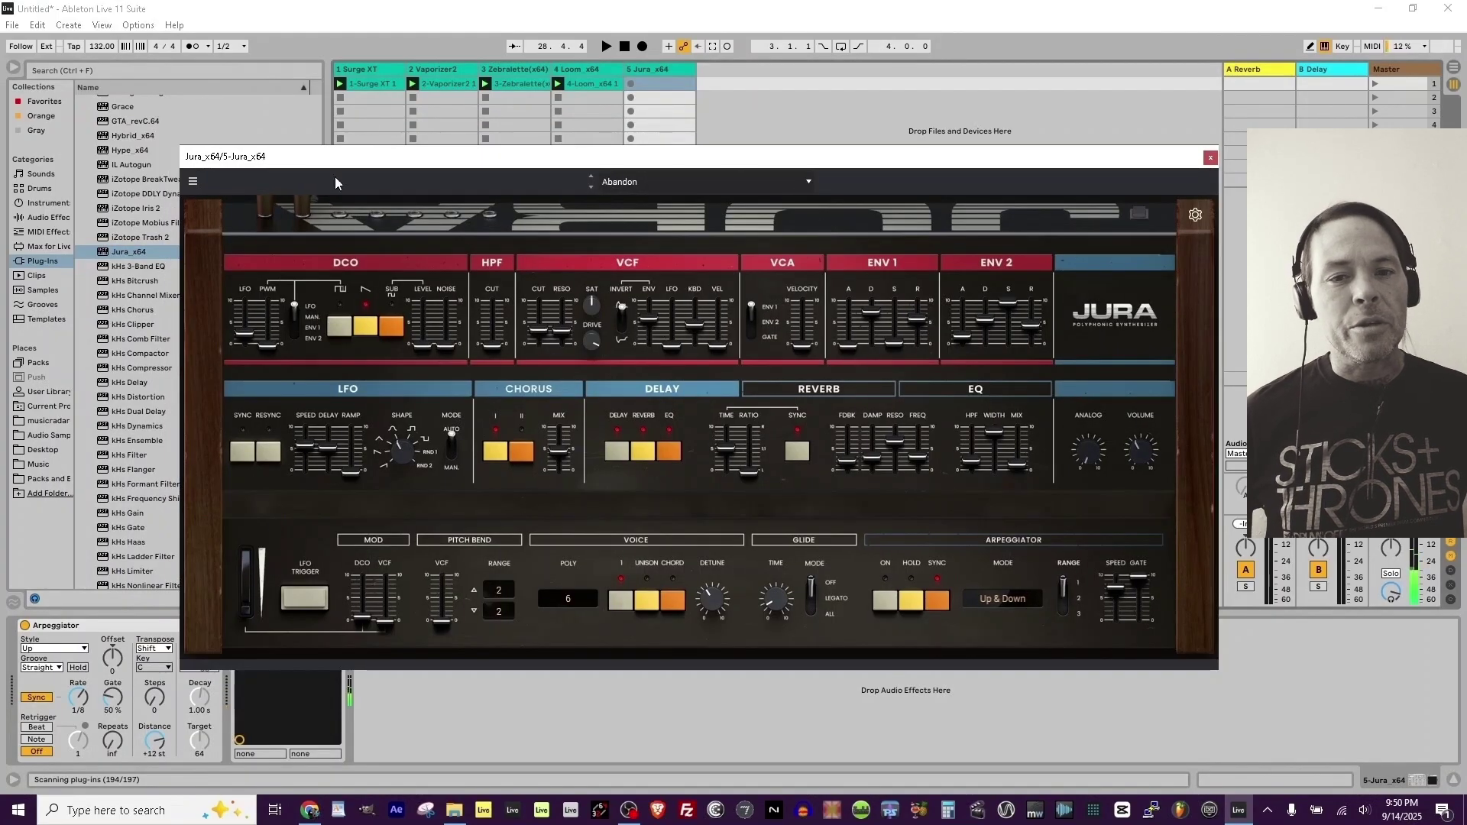
pyautogui.moveTo(395, 163); pyautogui.dragTo(495, 121)
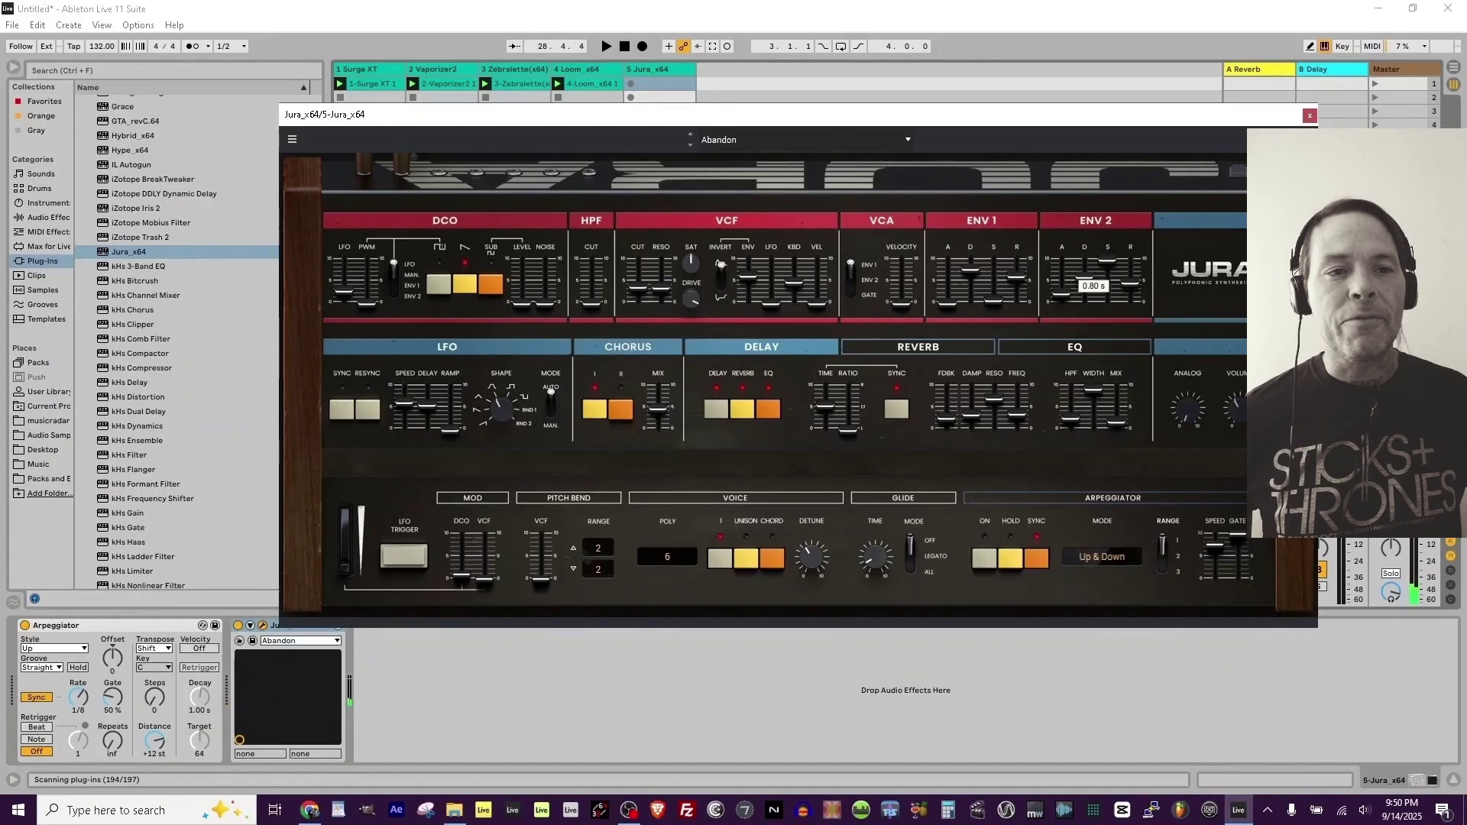
pyautogui.moveTo(1016, 286); pyautogui.dragTo(1025, 312)
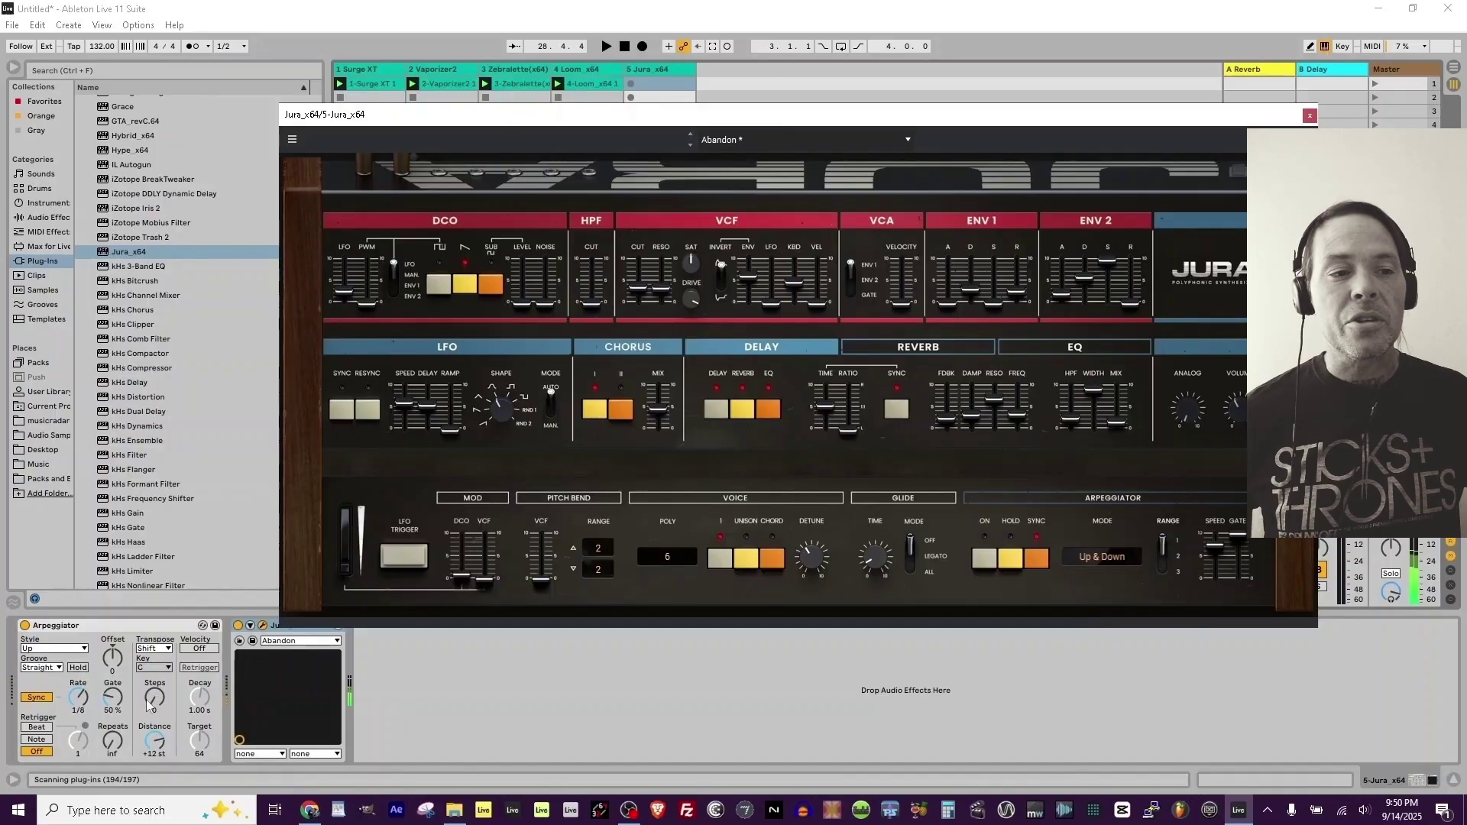
pyautogui.moveTo(139, 697); pyautogui.dragTo(139, 690)
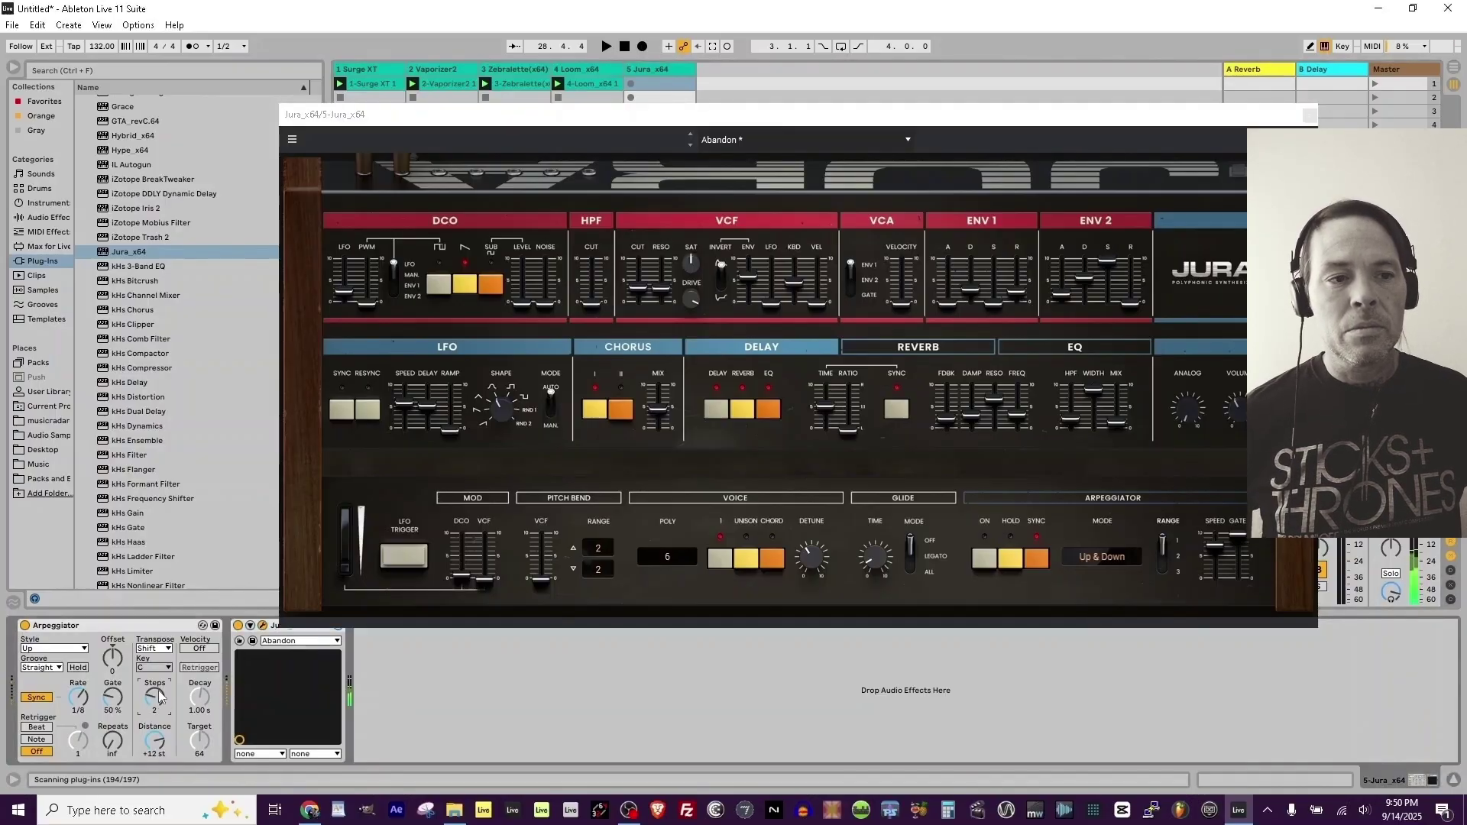
# Try the Cymatics drum, Tight Shaker and Dreams Shaker Loop 3 loops on track 6
pyautogui.click(630, 83)
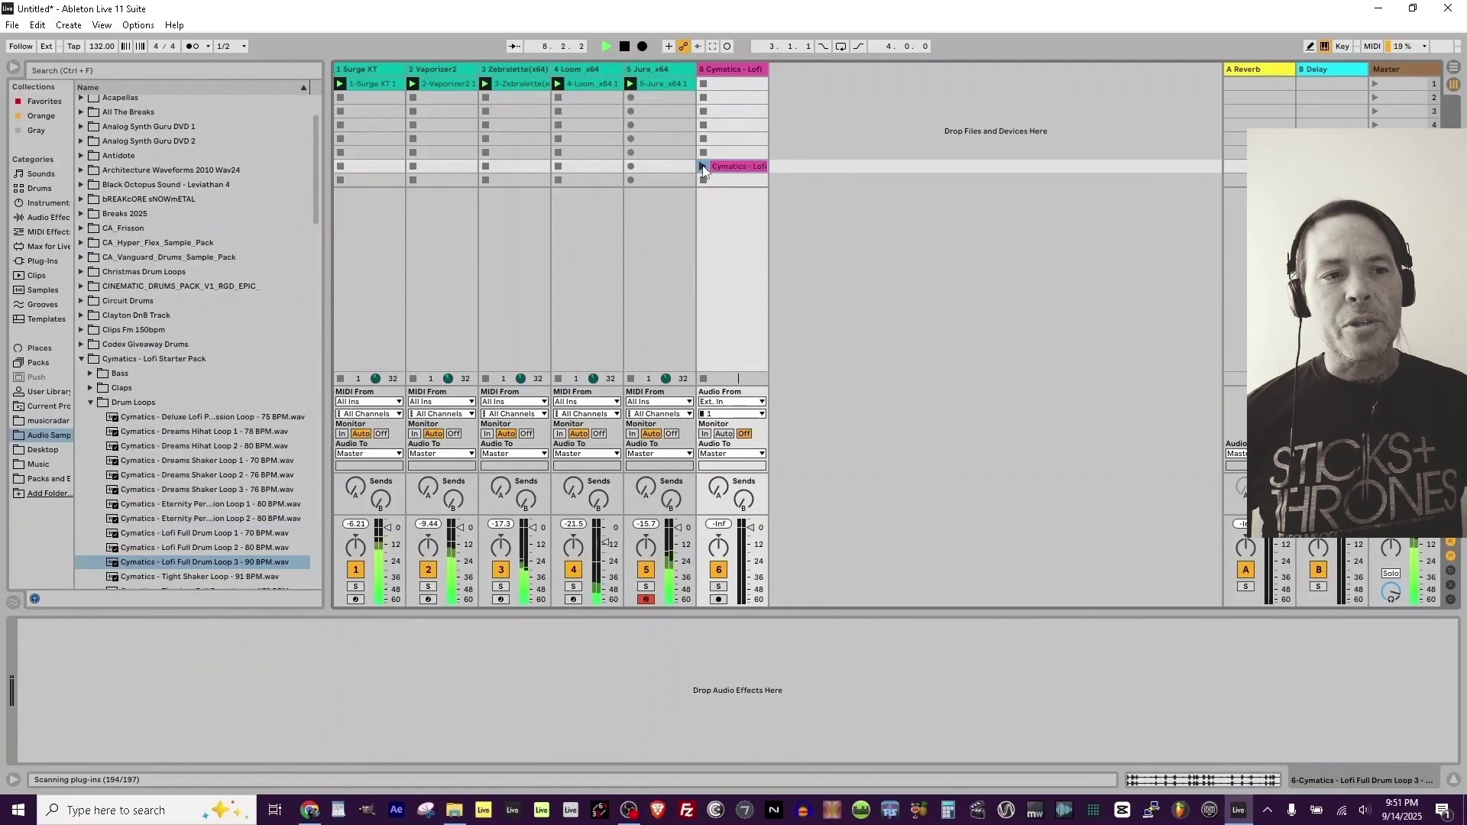
pyautogui.click(703, 165)
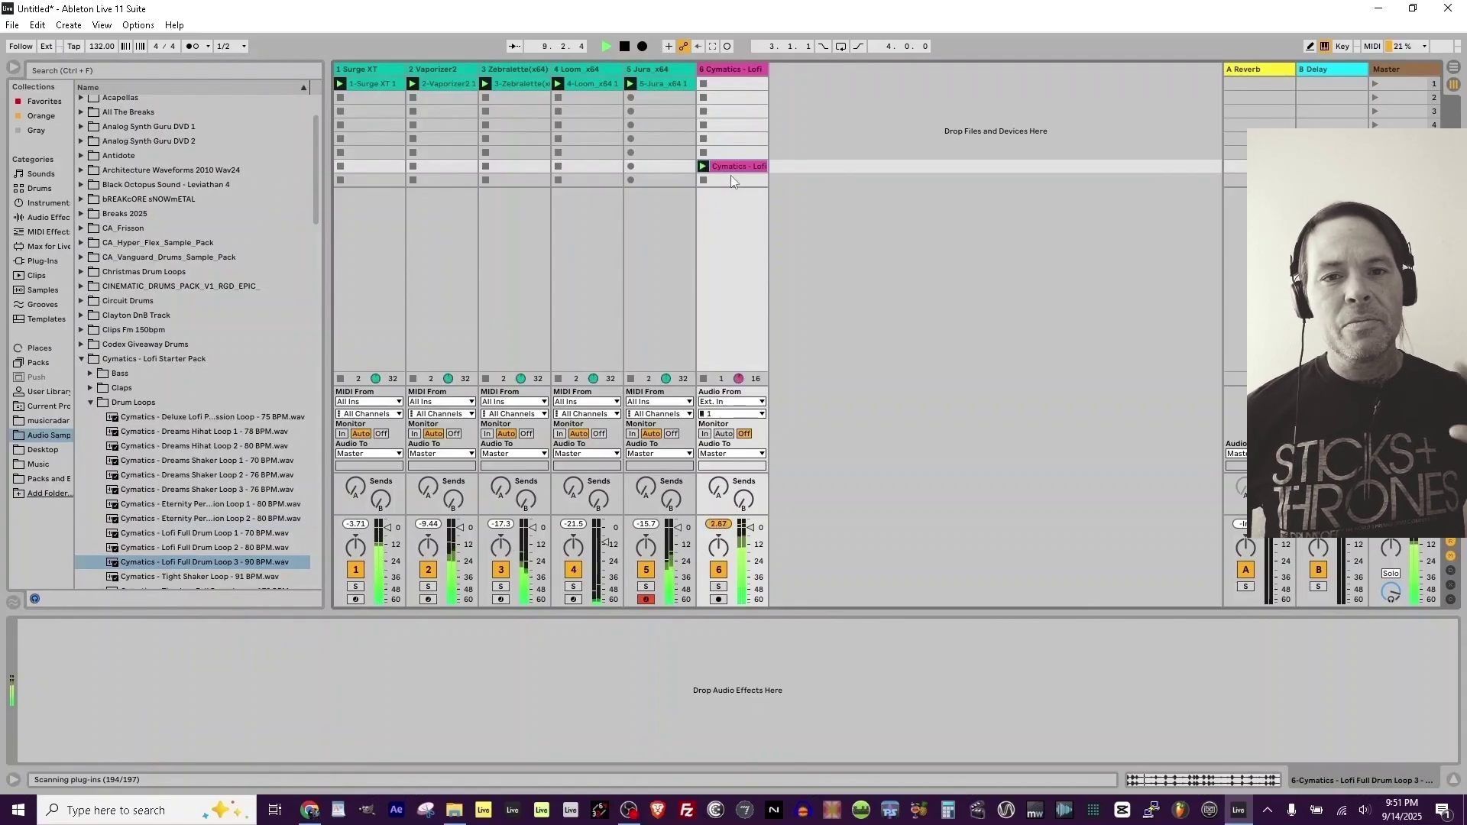
pyautogui.moveTo(172, 576); pyautogui.dragTo(704, 180)
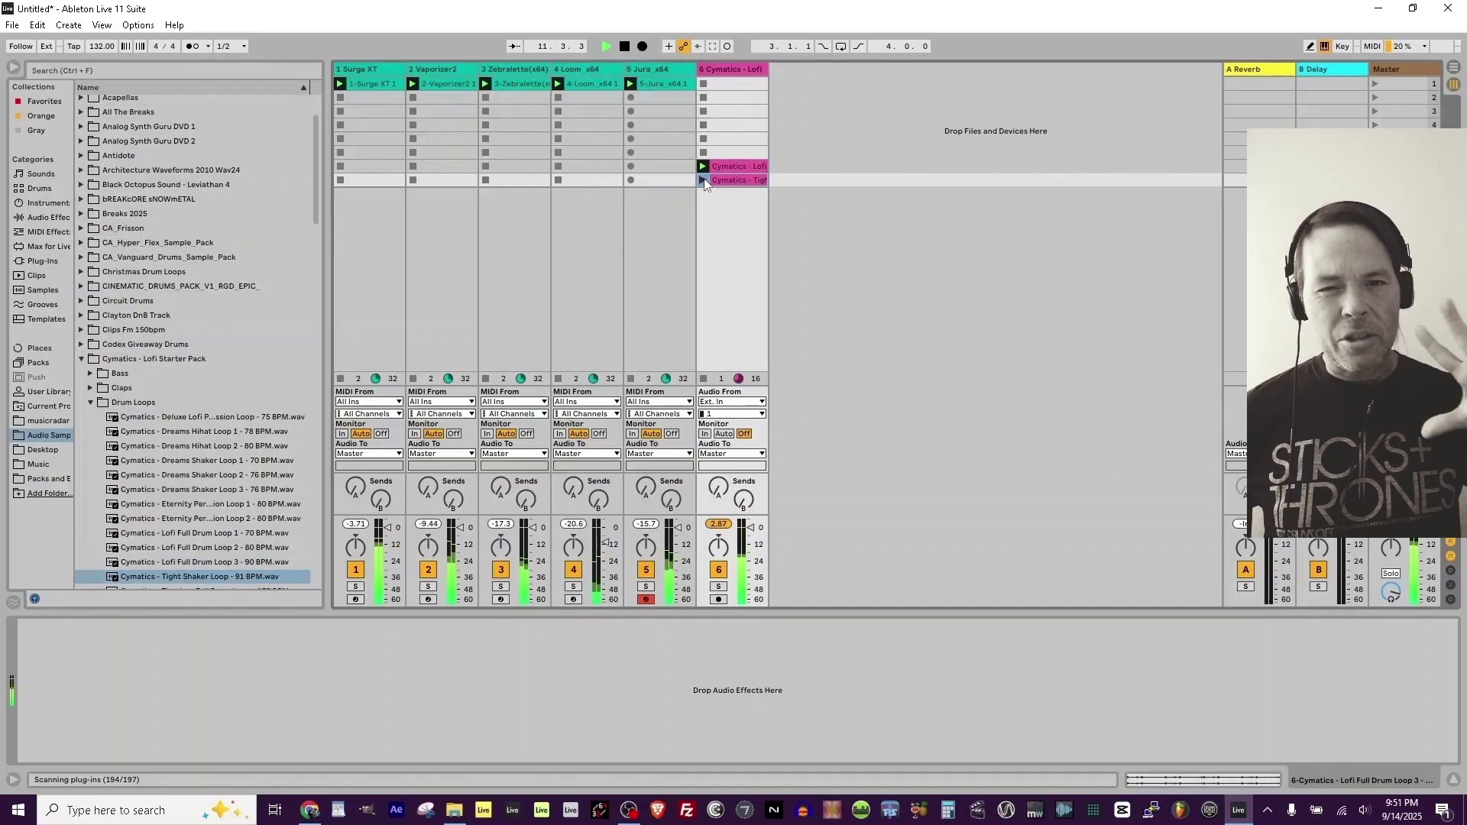
pyautogui.click(703, 180)
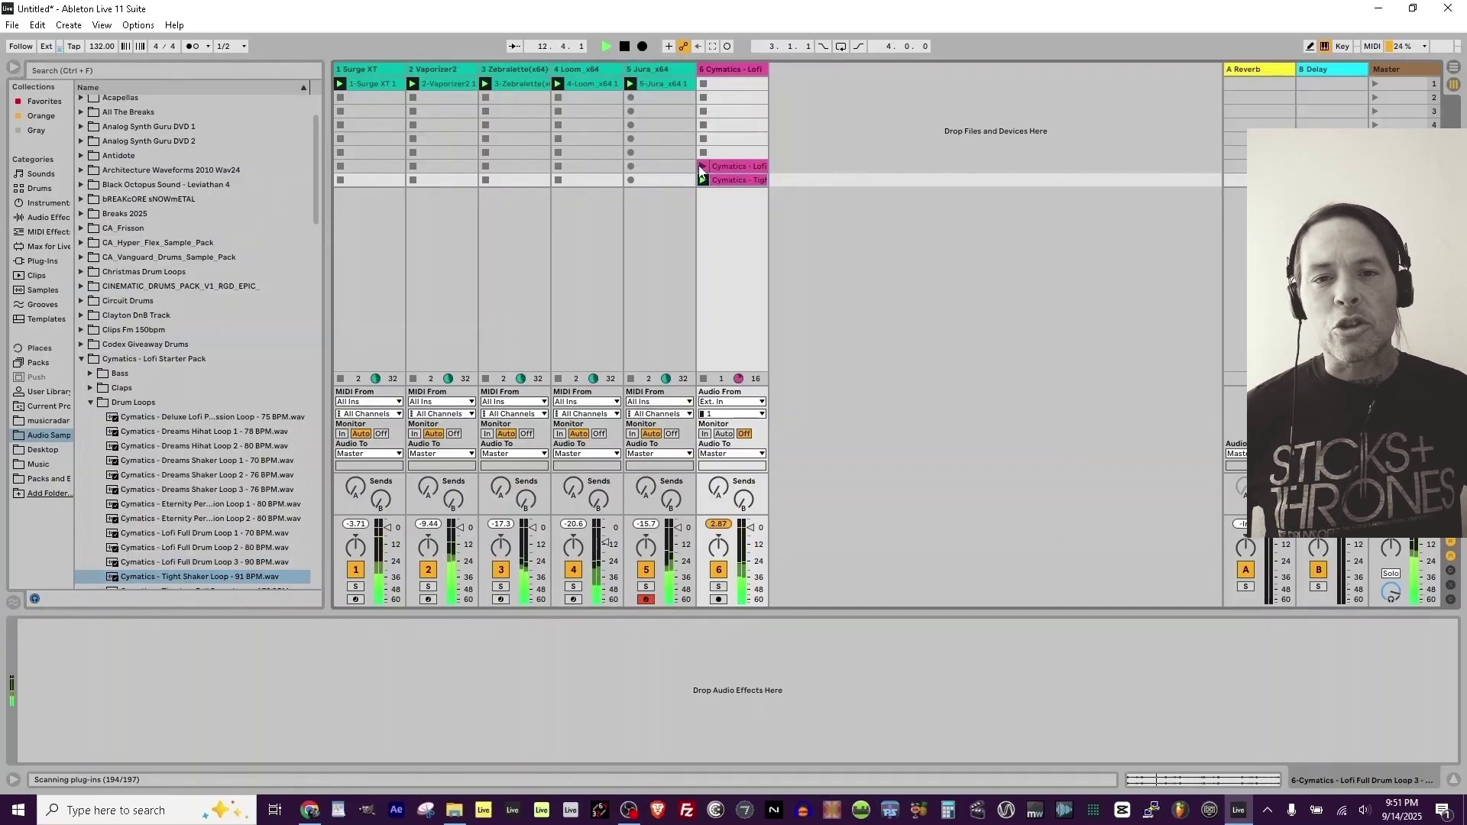
pyautogui.moveTo(158, 489); pyautogui.dragTo(694, 164)
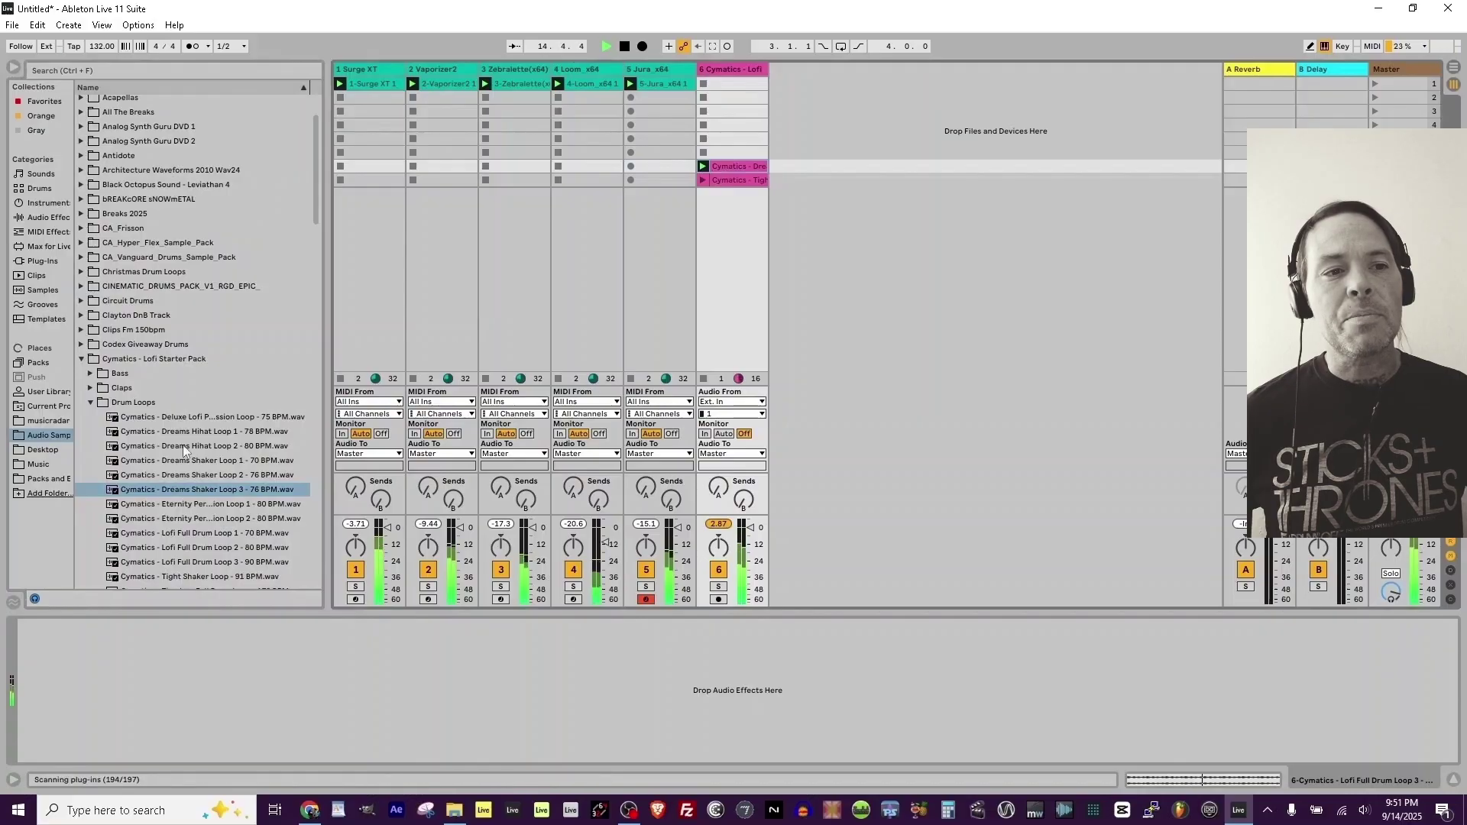
pyautogui.click(732, 180)
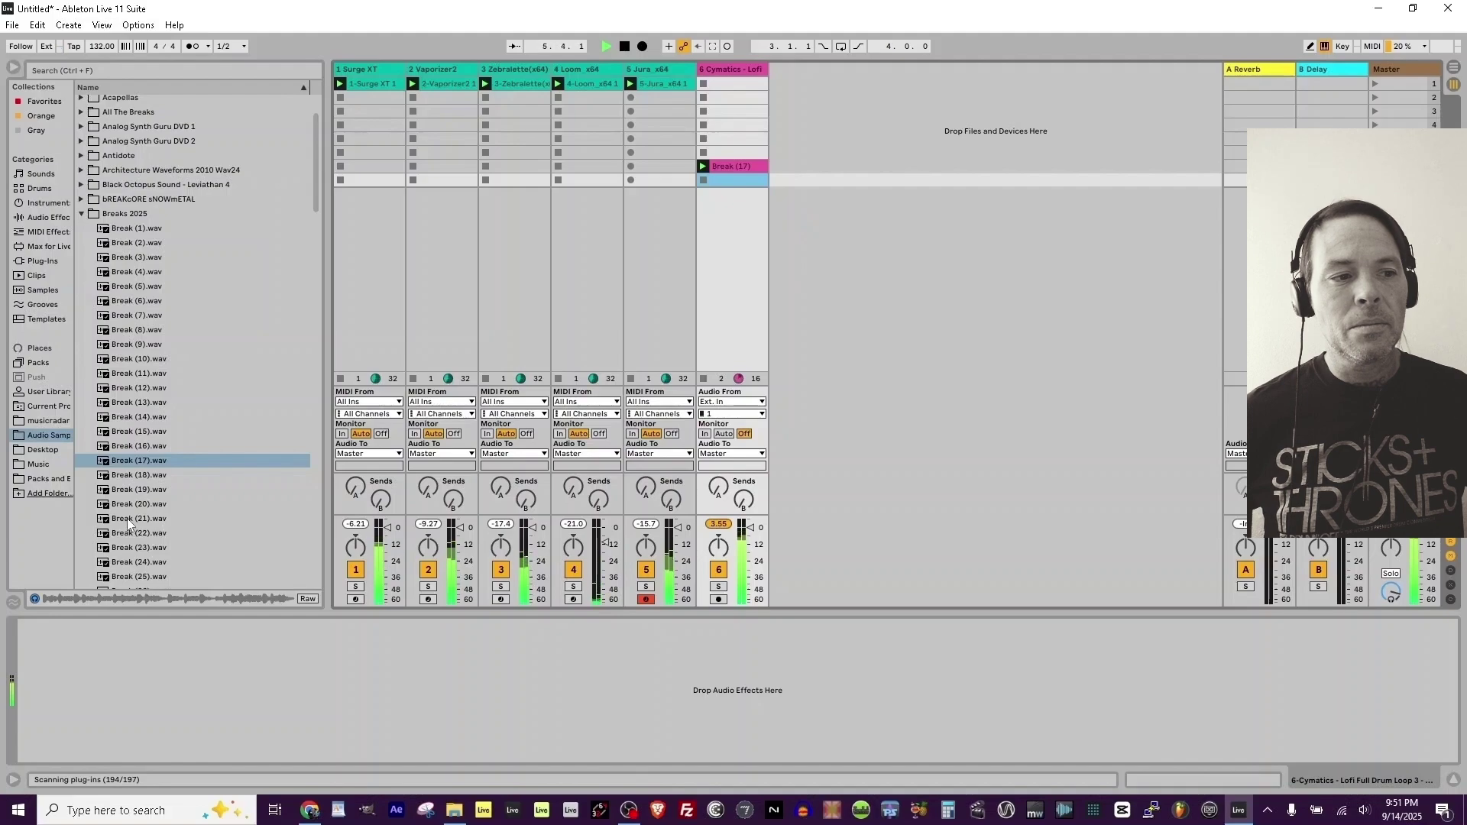
# Add and launch Break (21) and Break (24) on track 6, returning to Break (21)
pyautogui.moveTo(127, 521); pyautogui.dragTo(727, 187)
pyautogui.click(702, 179)
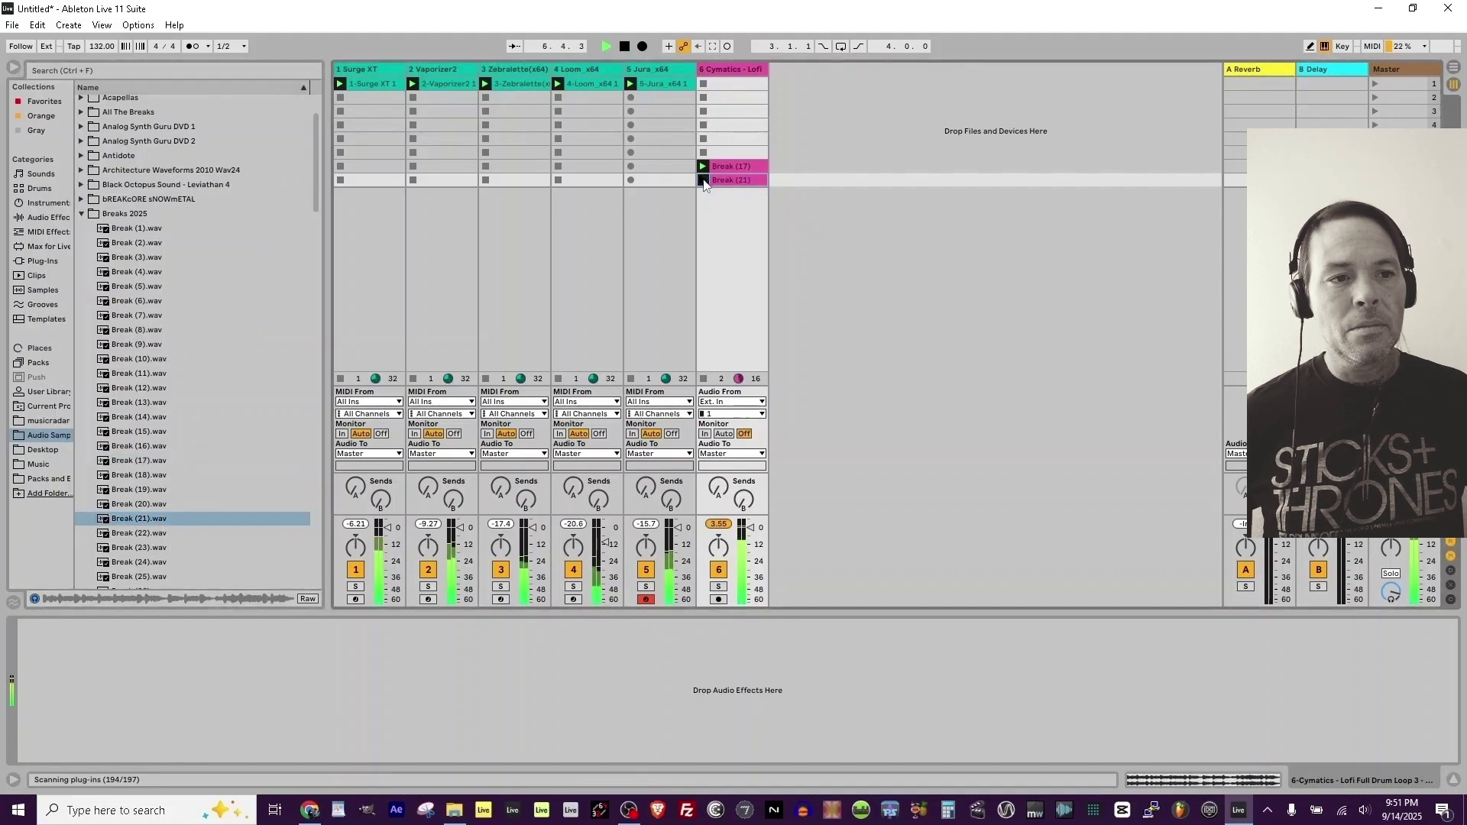
pyautogui.moveTo(137, 561); pyautogui.dragTo(703, 194)
pyautogui.click(702, 193)
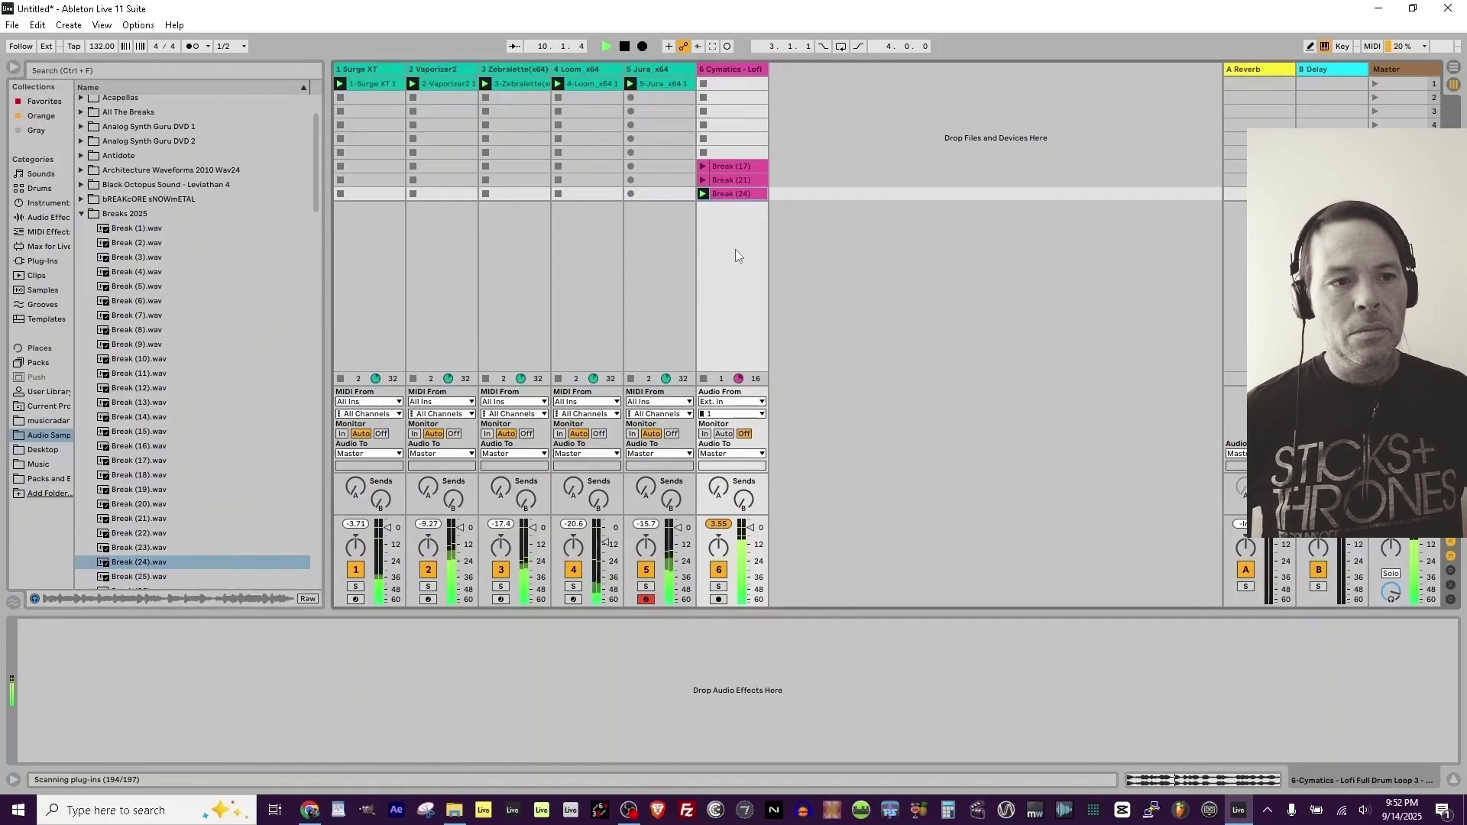
pyautogui.click(702, 180)
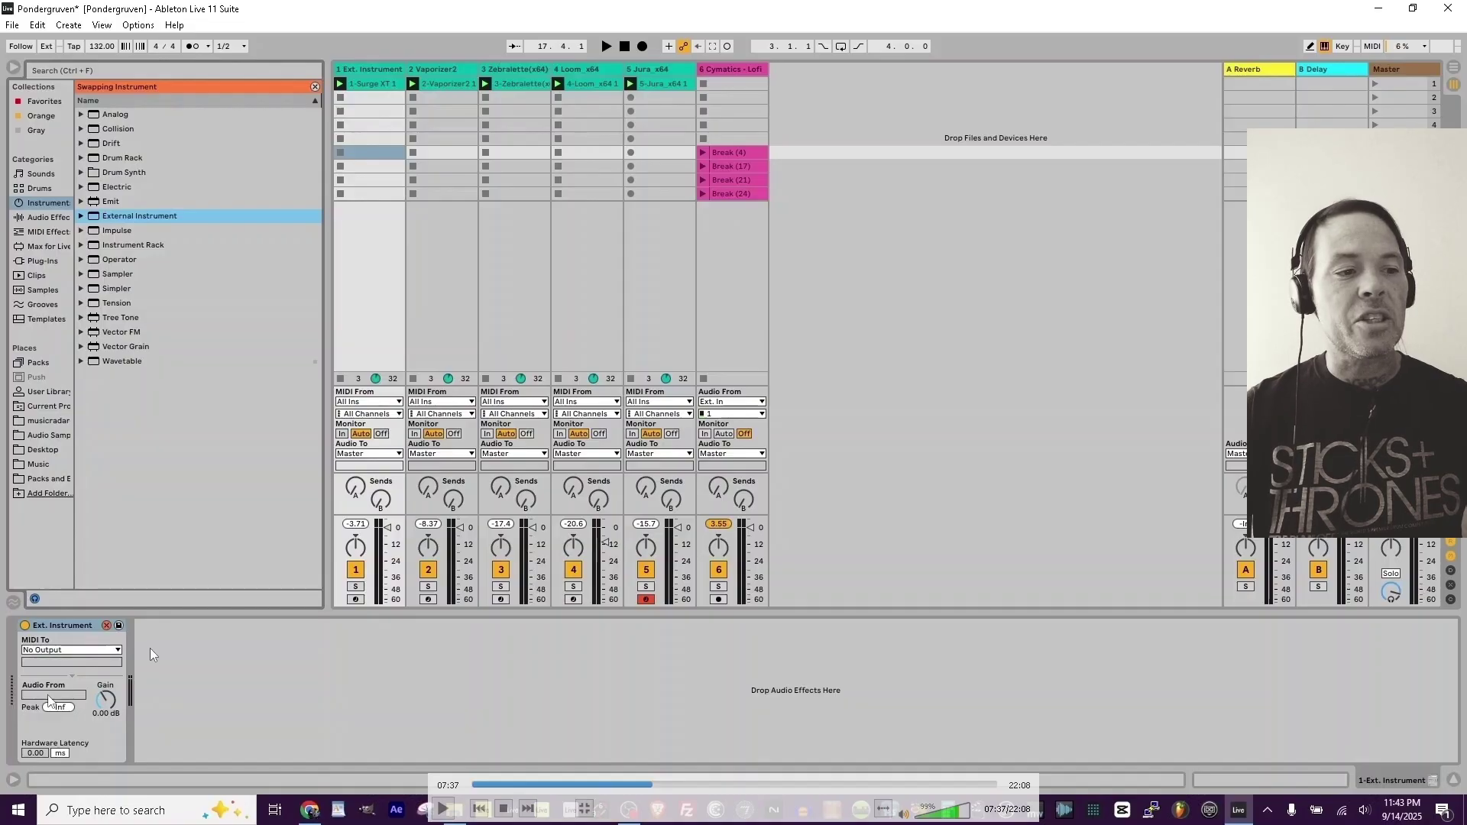
# Route track 1's External Instrument to Steinberg UR22-1, copying it to track 2 on channel 2
pyautogui.click(65, 650)
pyautogui.click(58, 661)
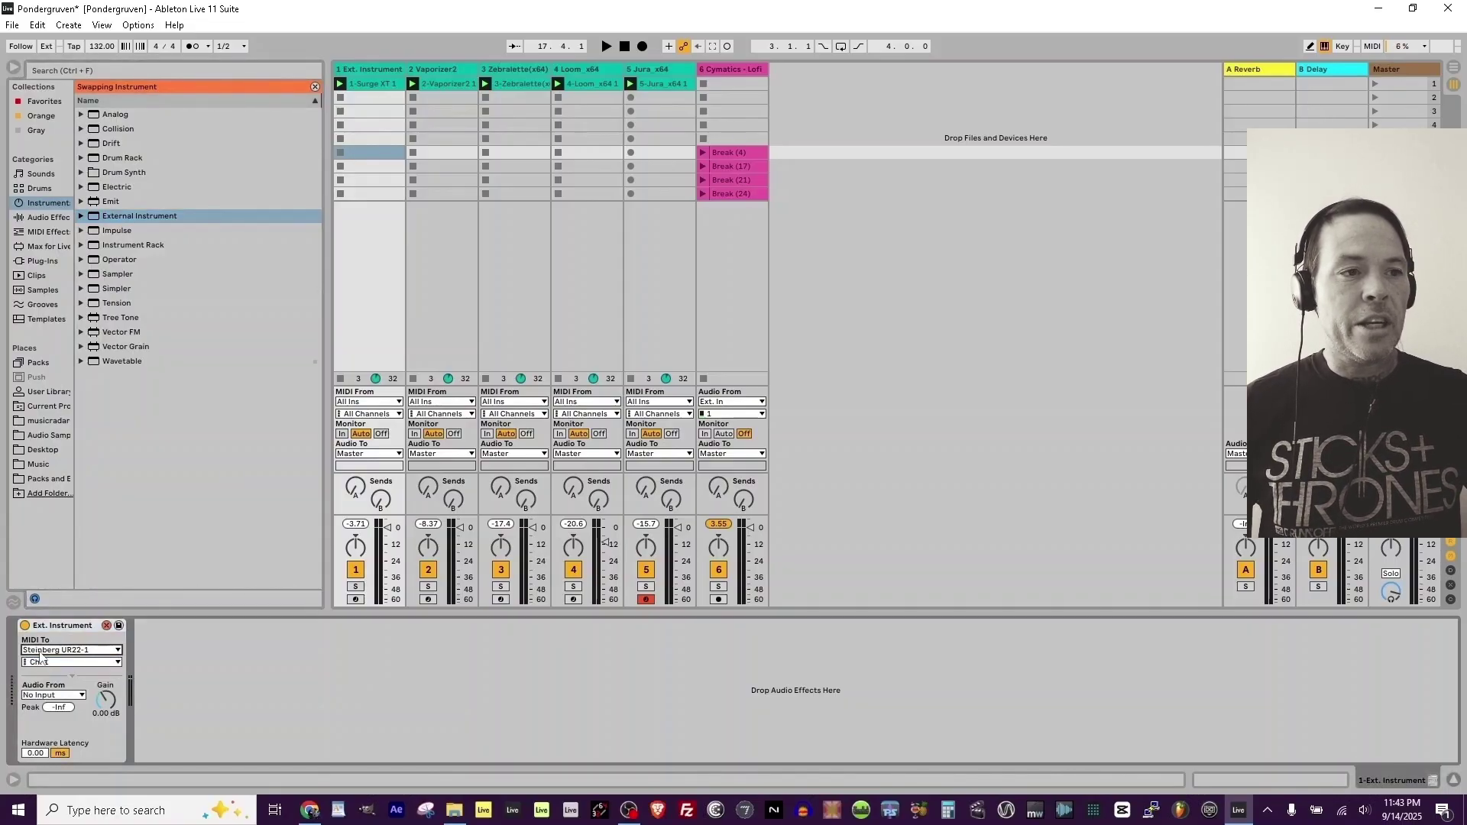
pyautogui.click(107, 625)
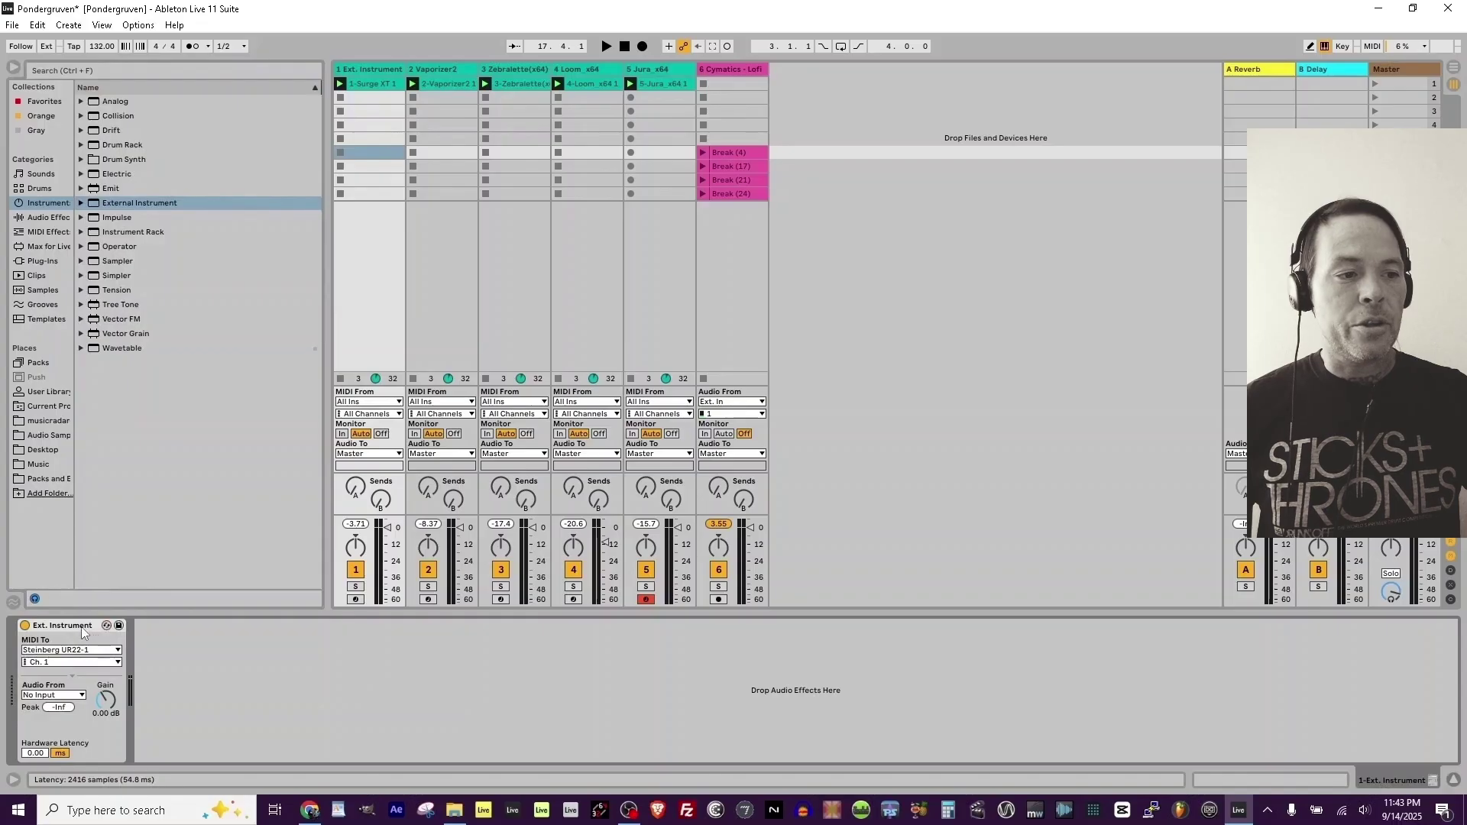
pyautogui.click(71, 626)
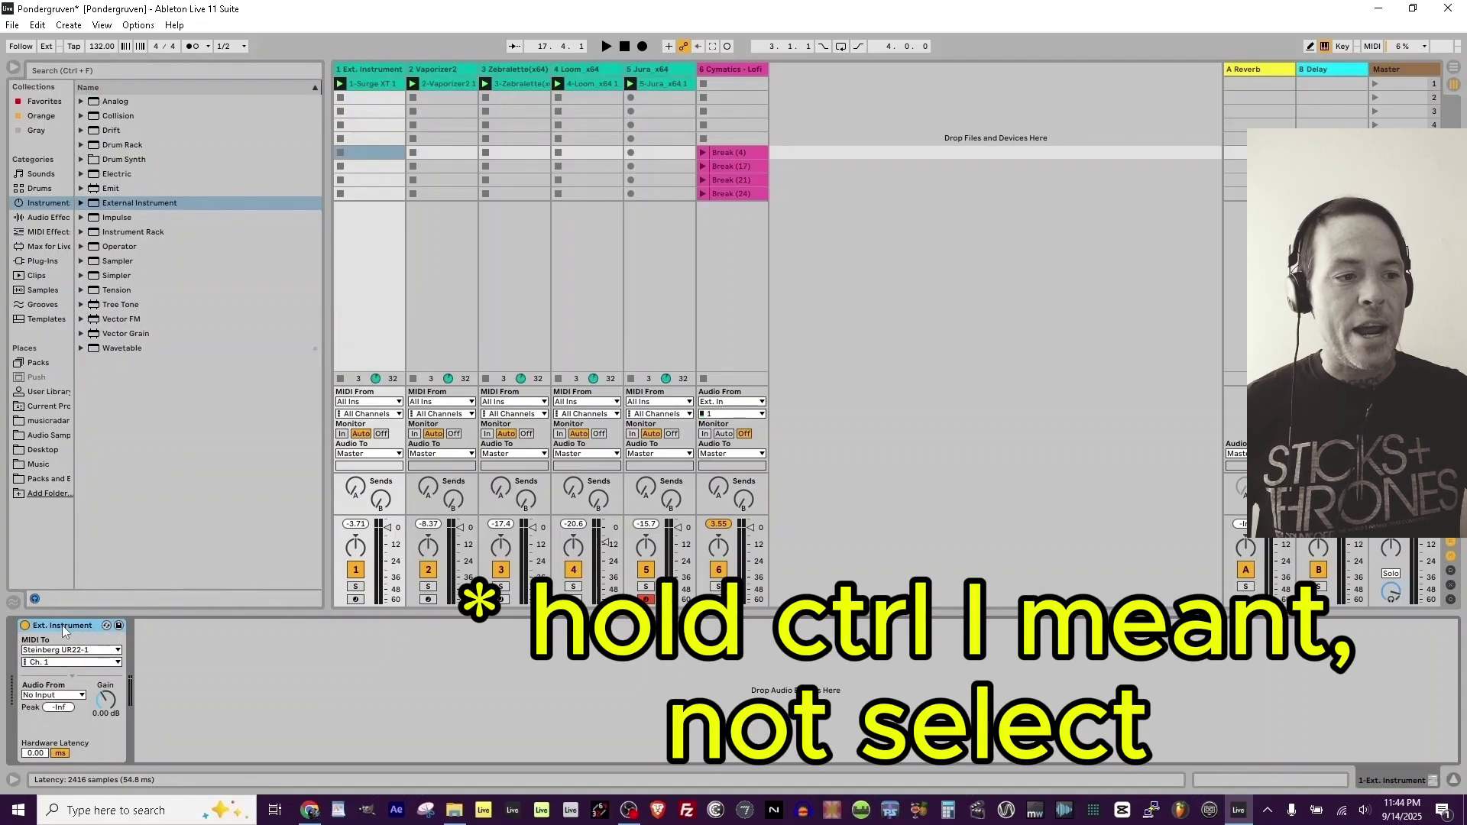
pyautogui.moveTo(62, 625); pyautogui.dragTo(434, 107)
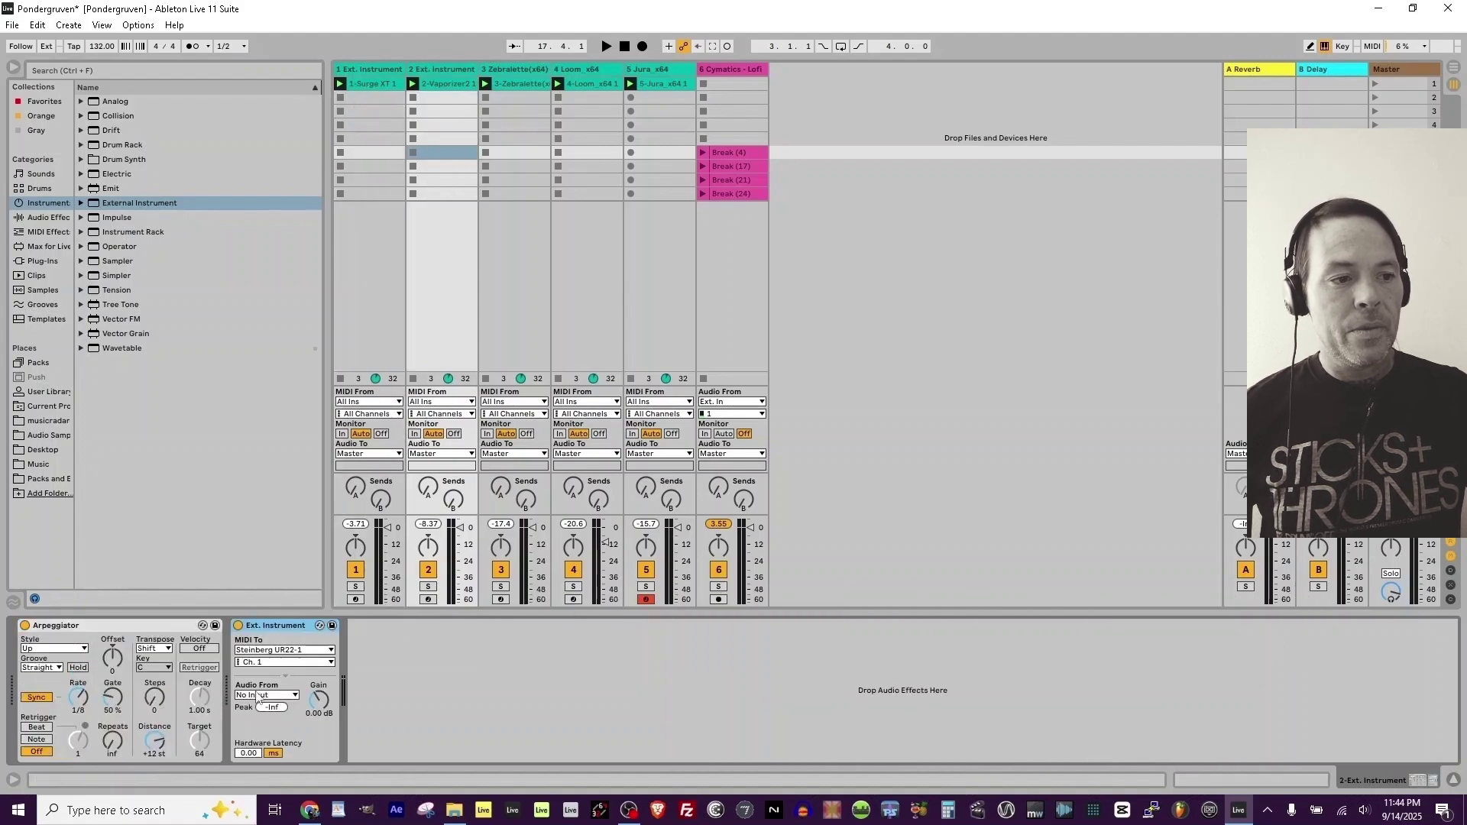
pyautogui.click(278, 662)
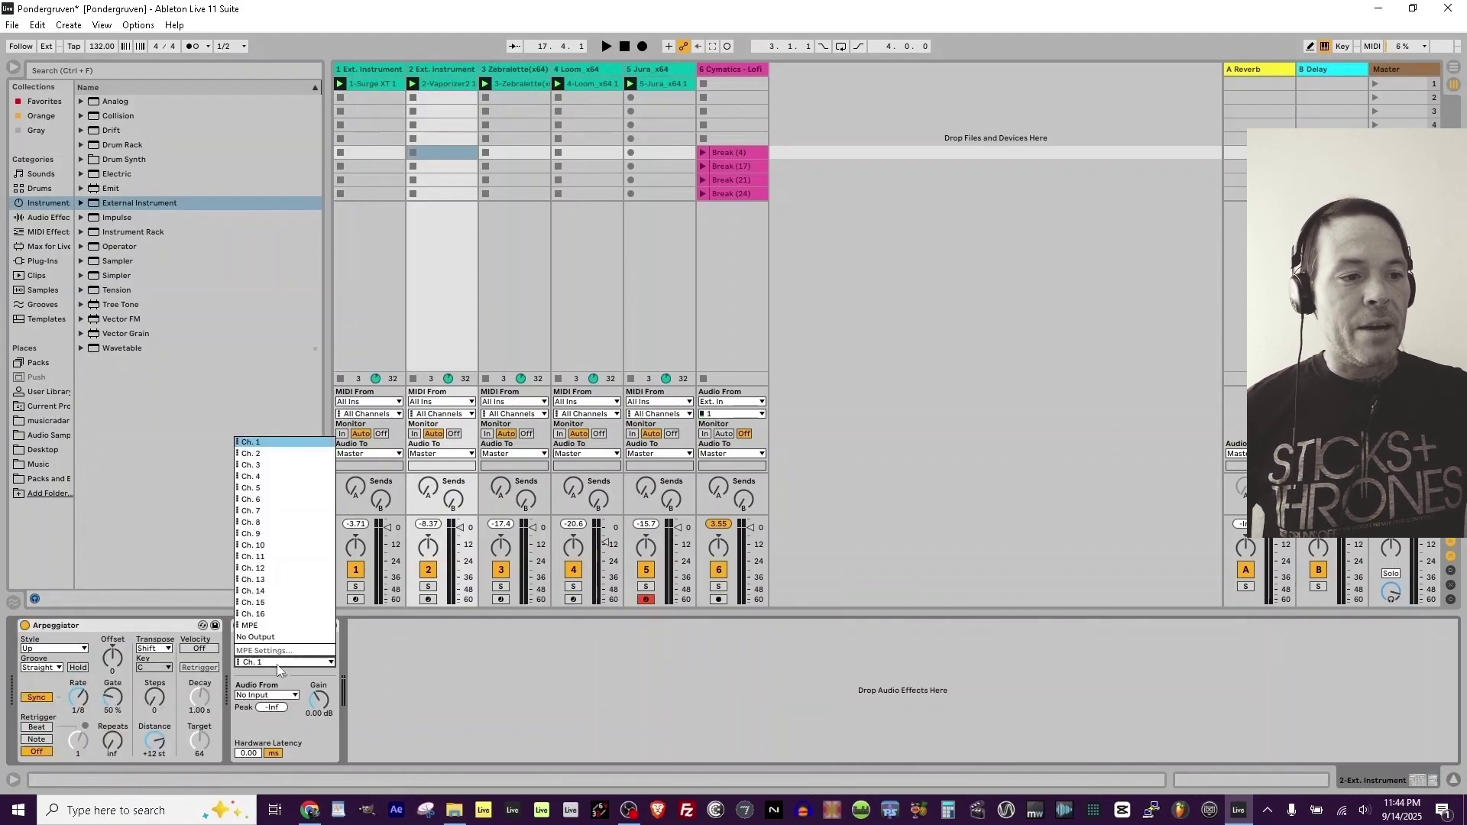
pyautogui.click(301, 455)
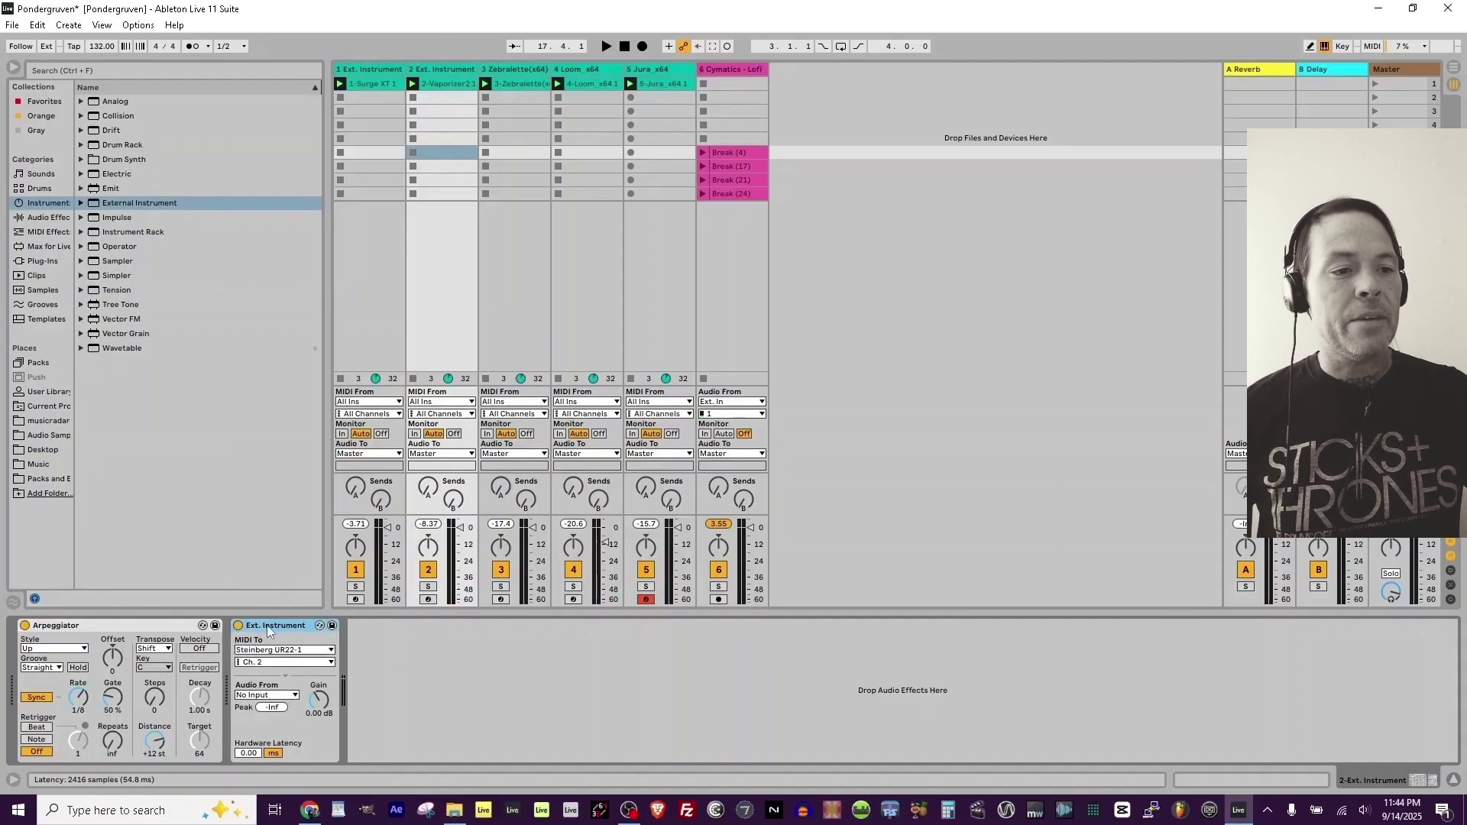
# Copy the External Instrument to tracks 3–5 on MIDI channels 3, 4 and 5
pyautogui.moveTo(269, 631); pyautogui.dragTo(498, 139)
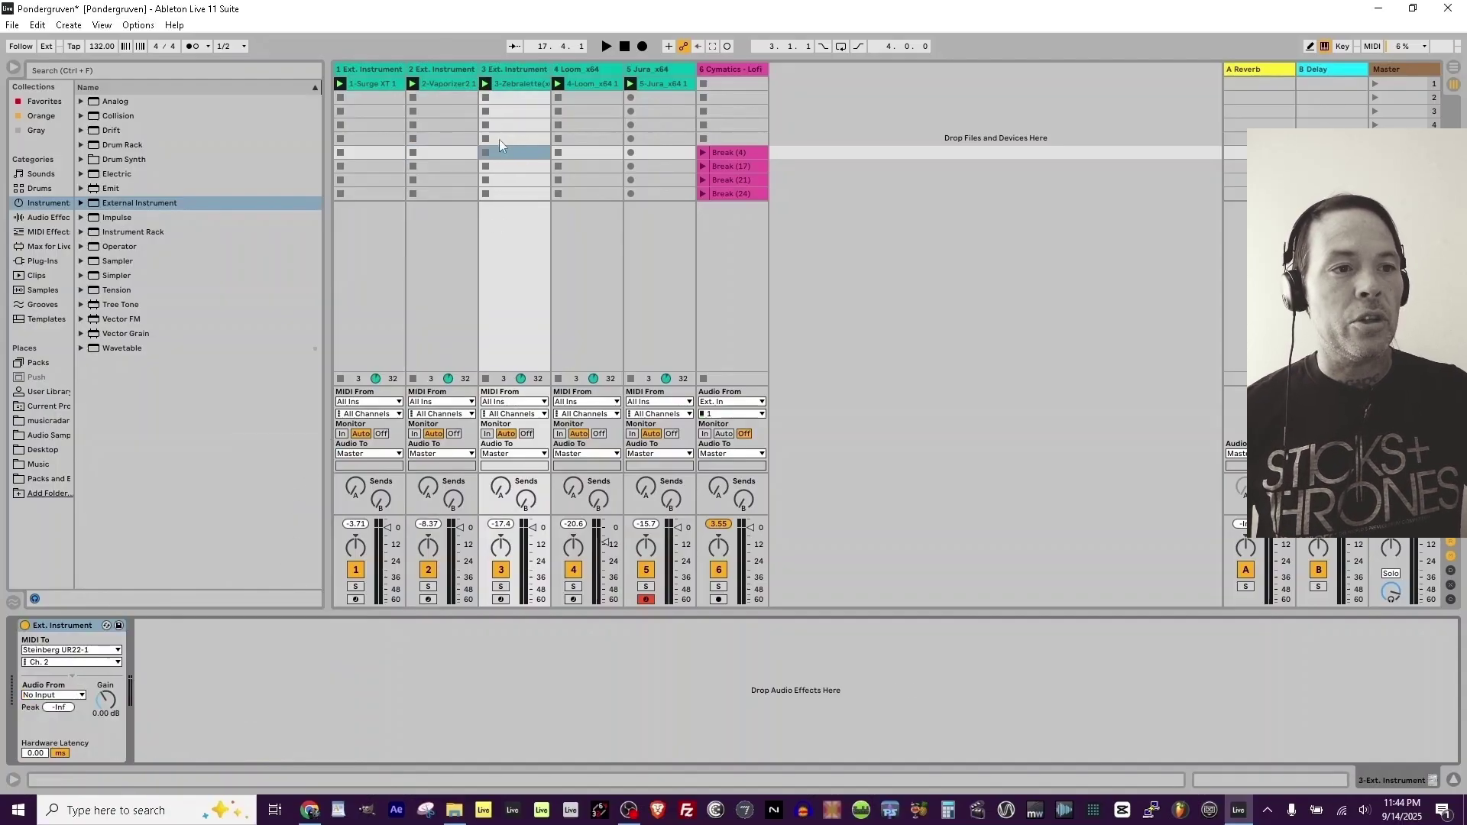
pyautogui.click(55, 662)
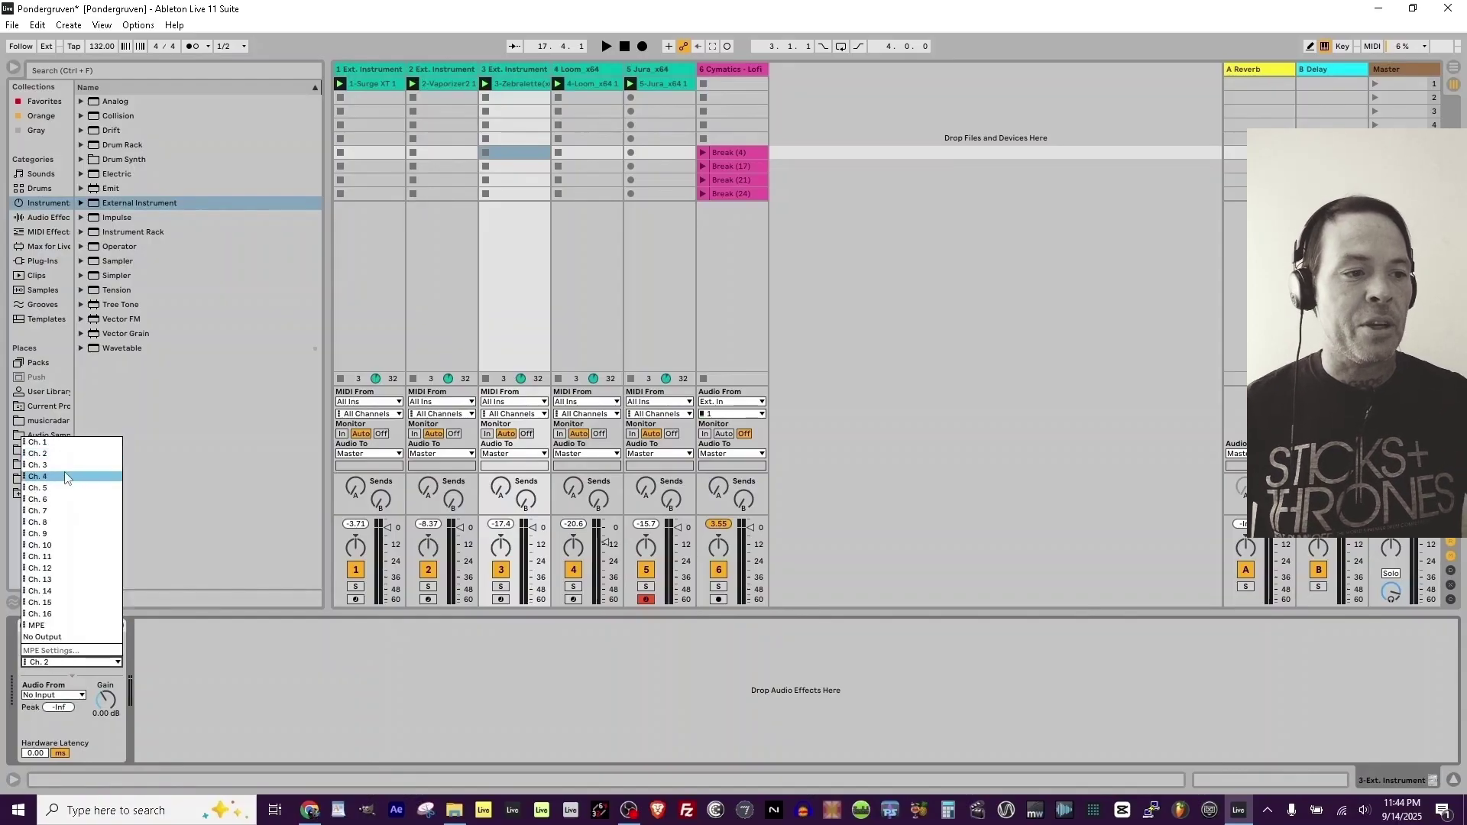
pyautogui.click(53, 468)
pyautogui.click(58, 627)
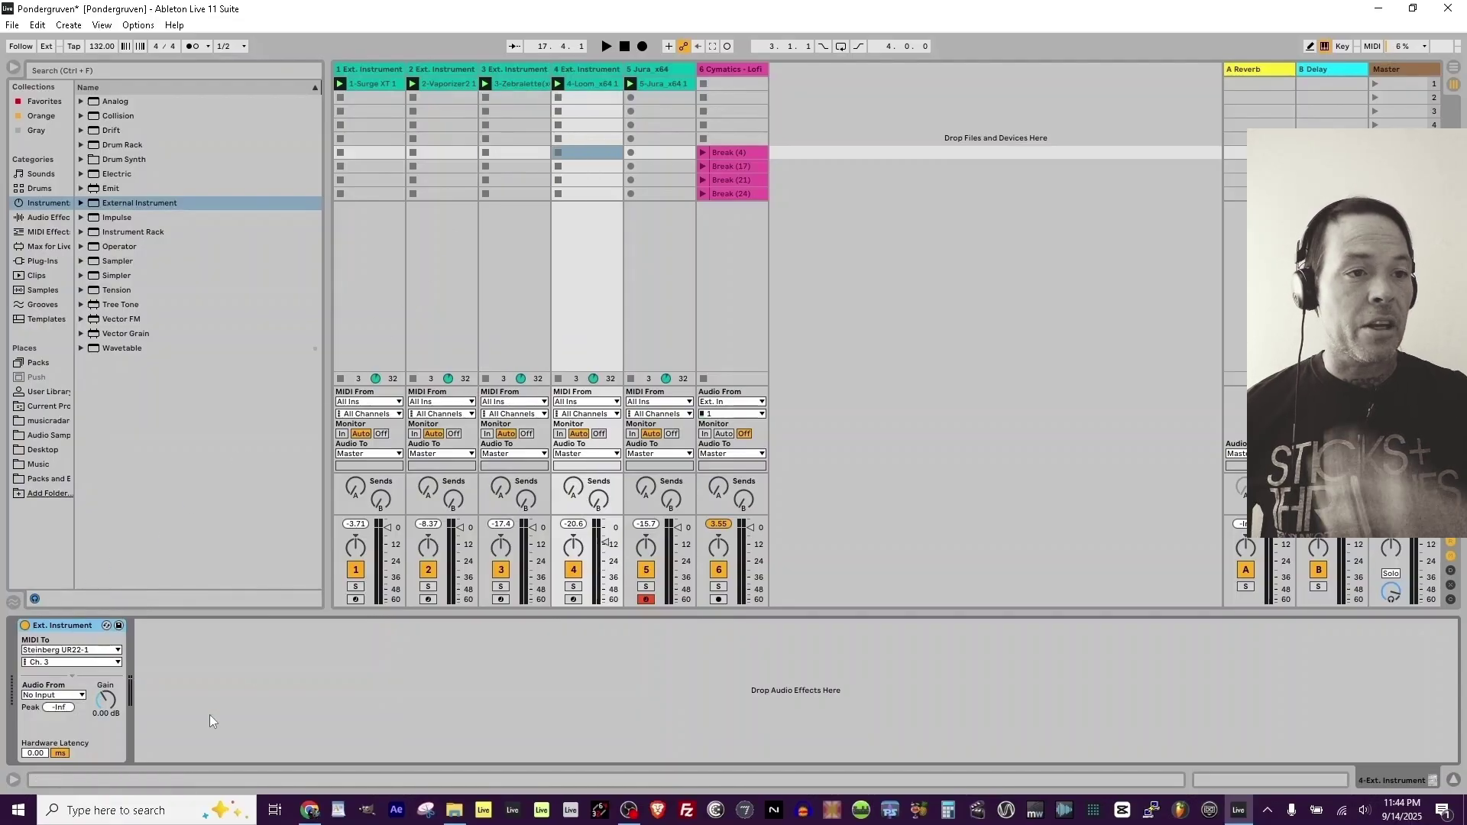
pyautogui.click(98, 662)
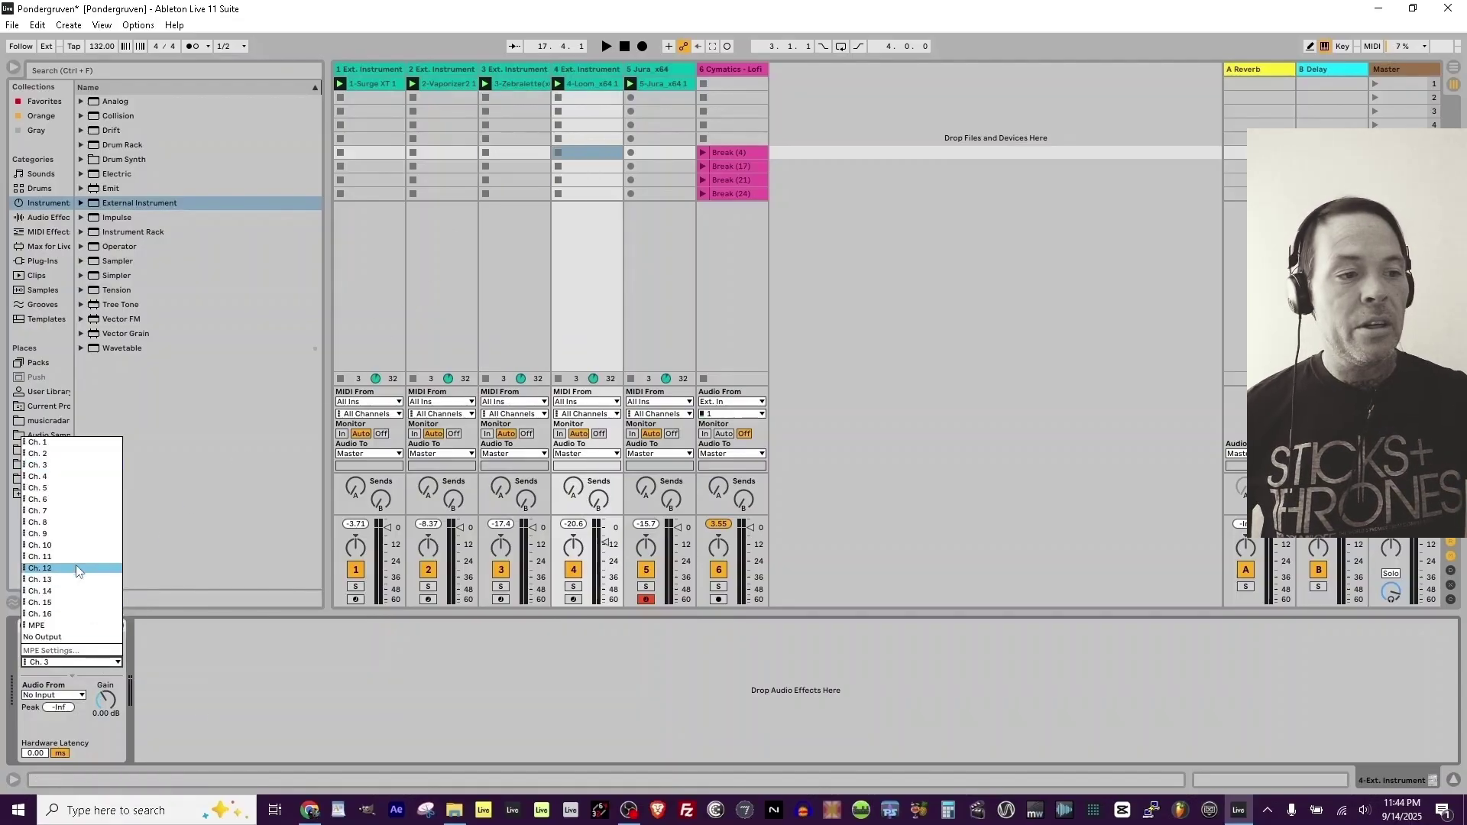
pyautogui.click(57, 476)
pyautogui.press('Right')
pyautogui.click(263, 662)
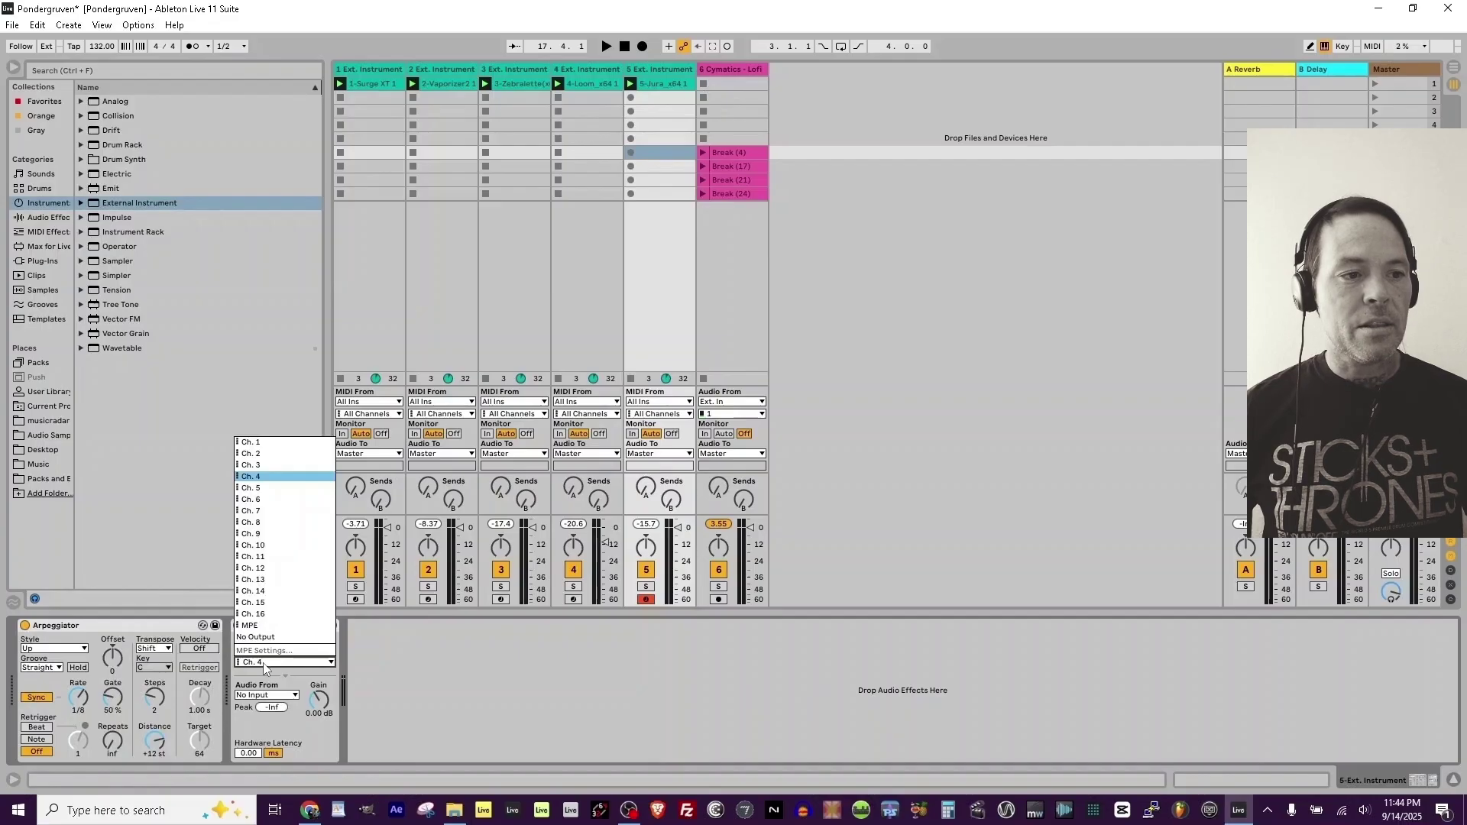
pyautogui.click(260, 487)
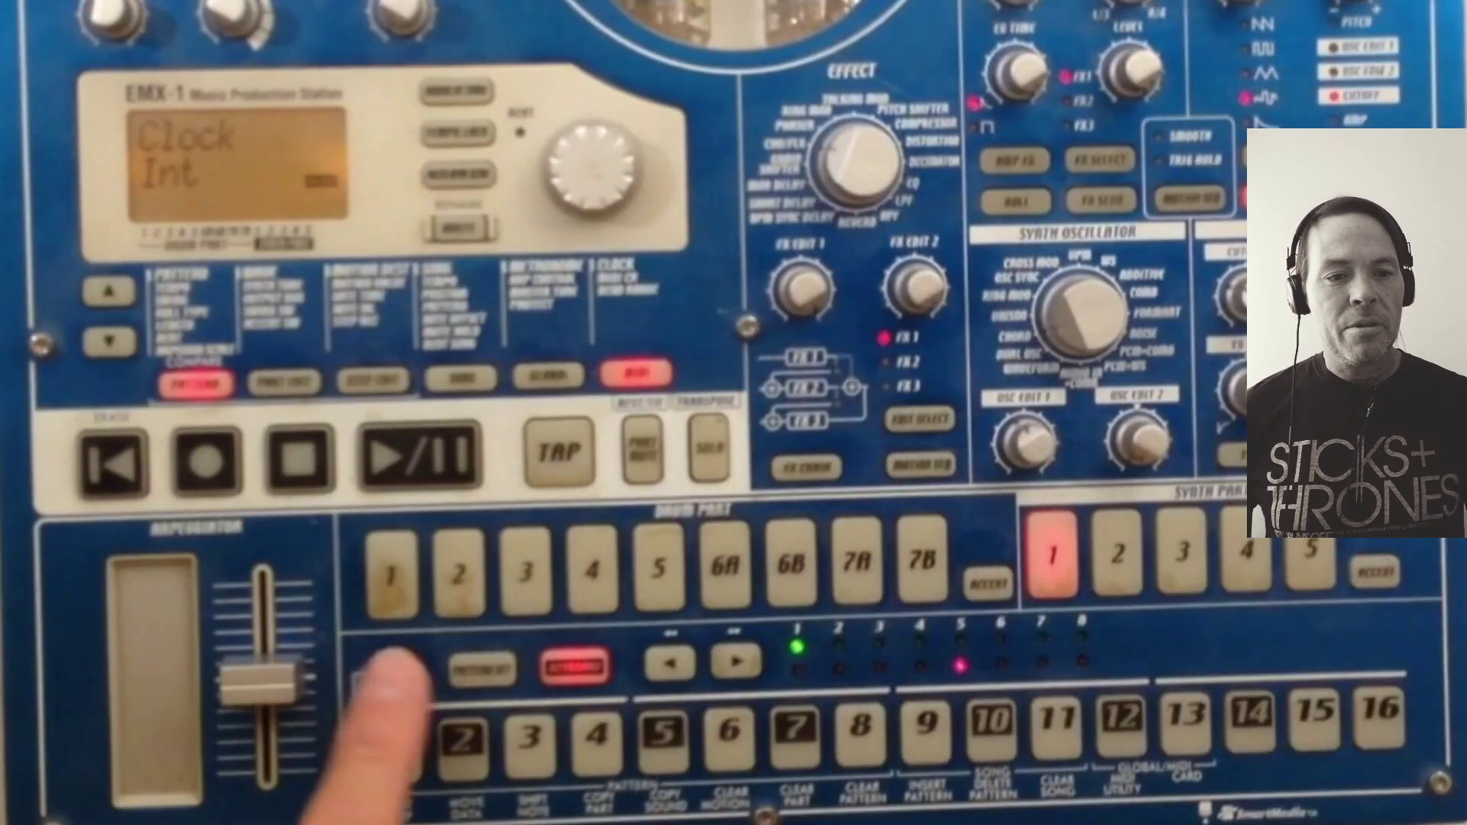
# Check the Electribe's Clock setting reads Int and bring up Clear Part
pyautogui.moveTo(144, 424)
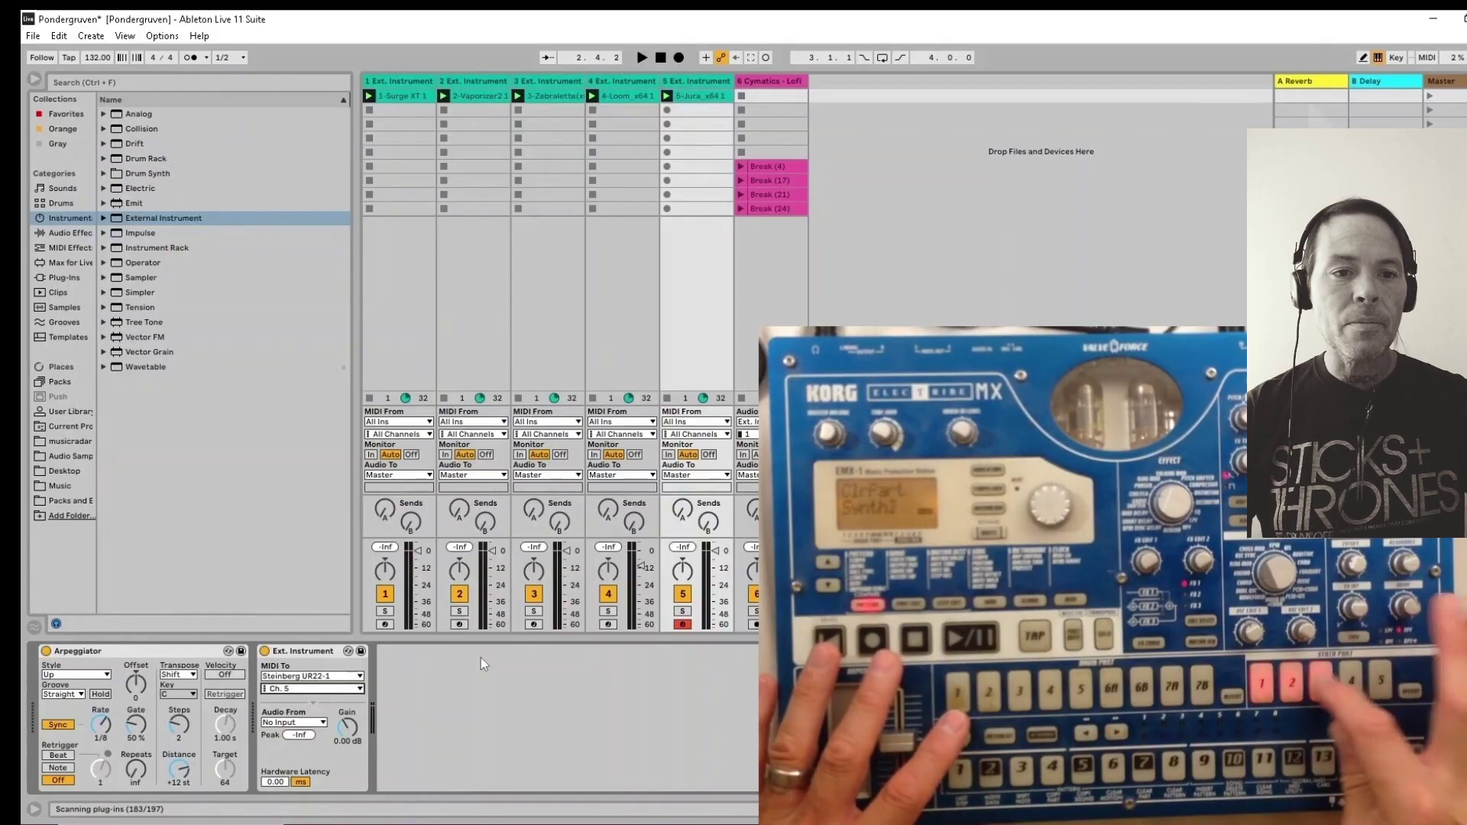
# Clear the Electribe's synth parts 2, 3 and 4 in turn with Clear Part
pyautogui.moveTo(1120, 480)
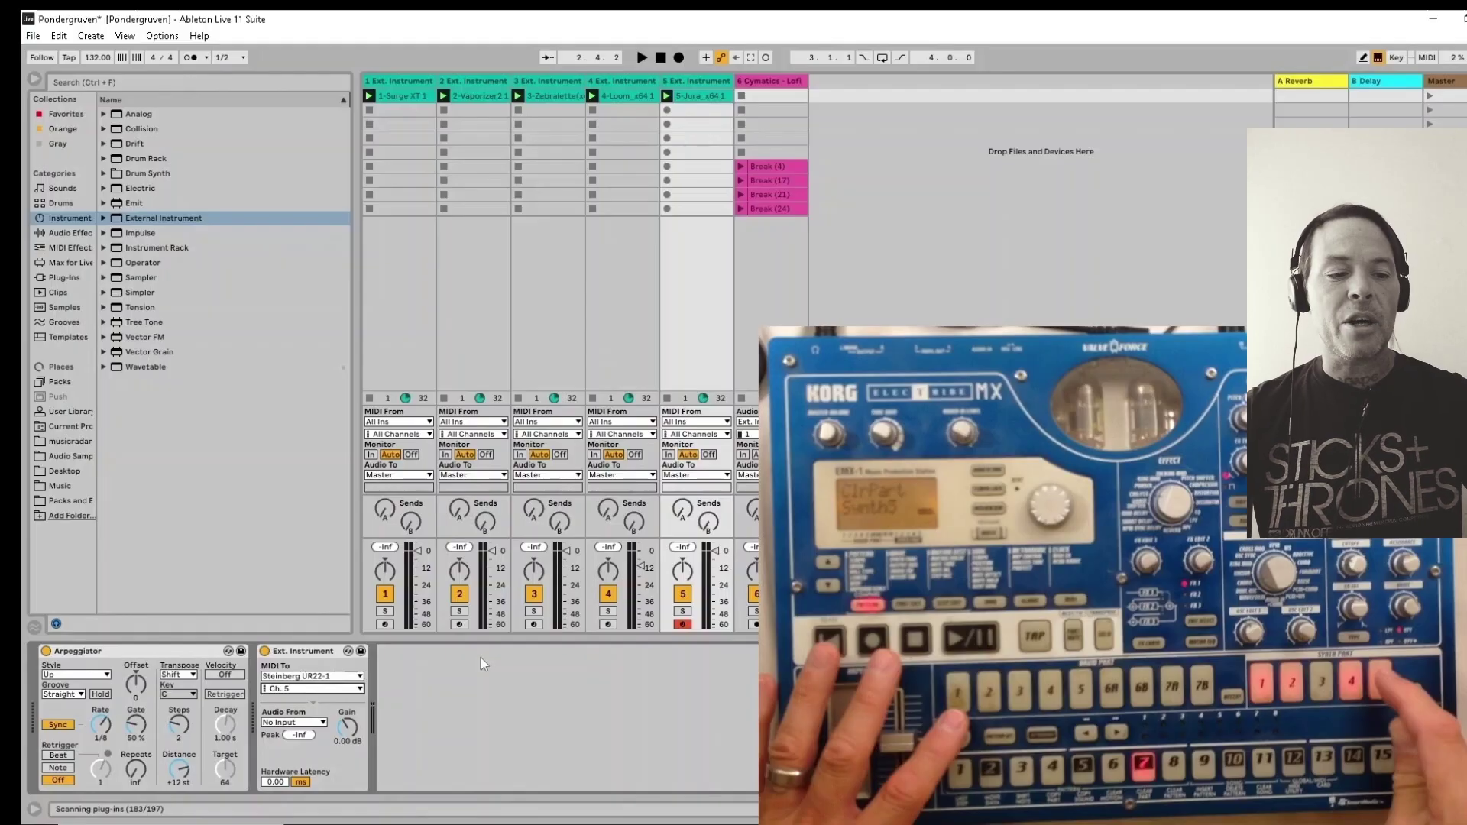
pyautogui.moveTo(1031, 463)
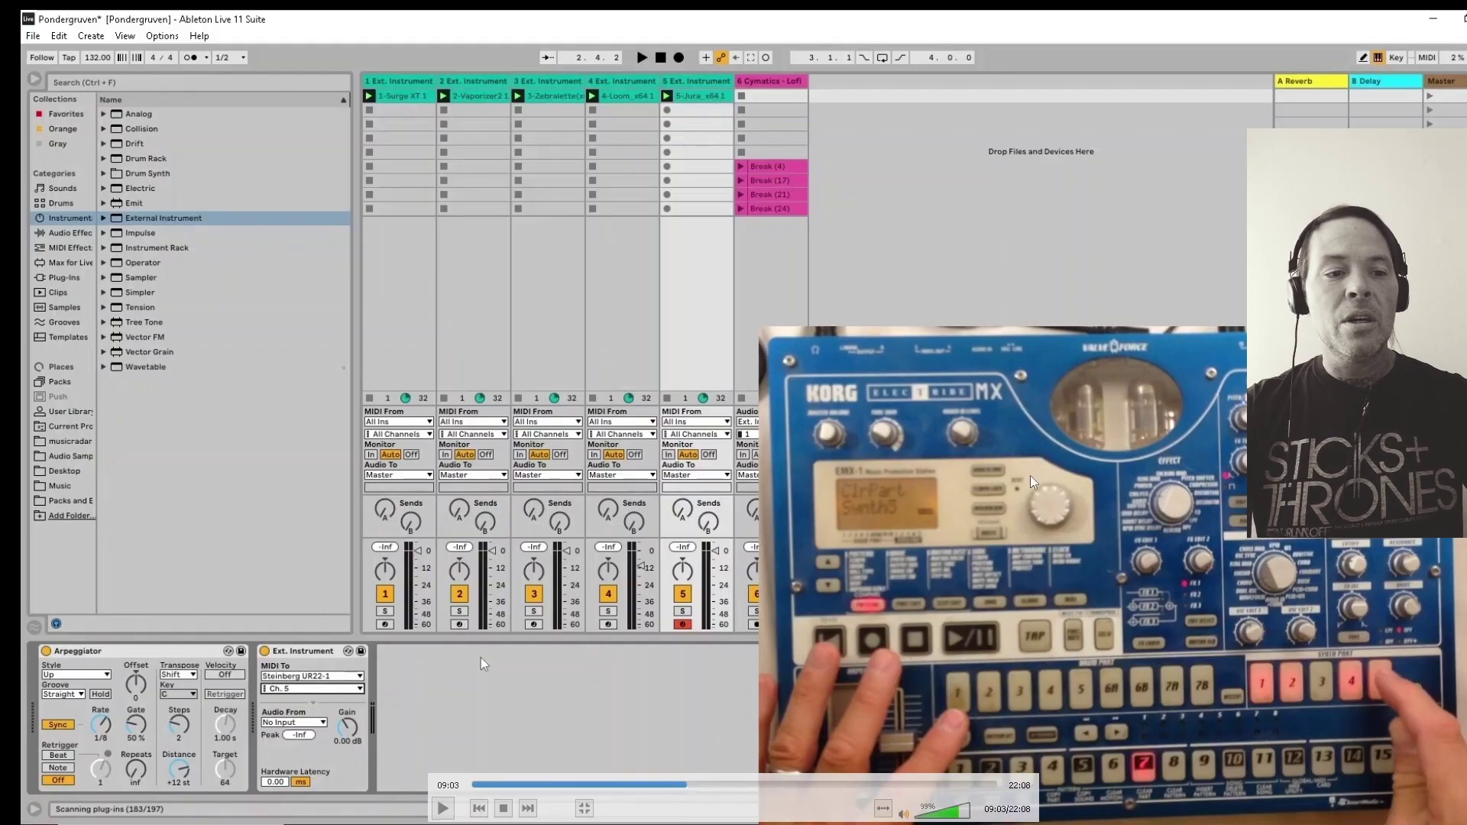
# Play the set briefly alongside the running Electribe pattern, then stop the transport
pyautogui.click(683, 782)
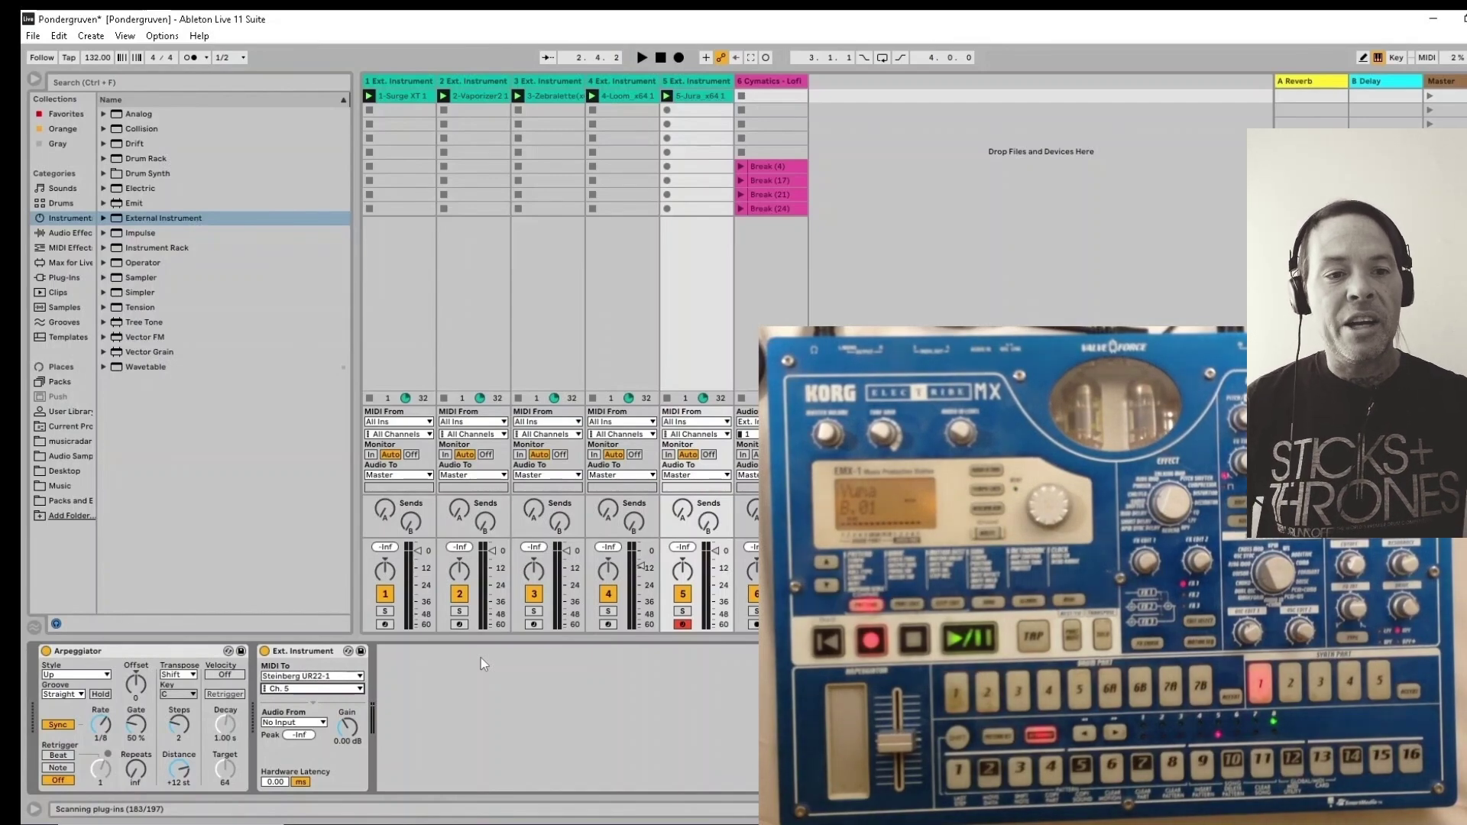
pyautogui.press('space')
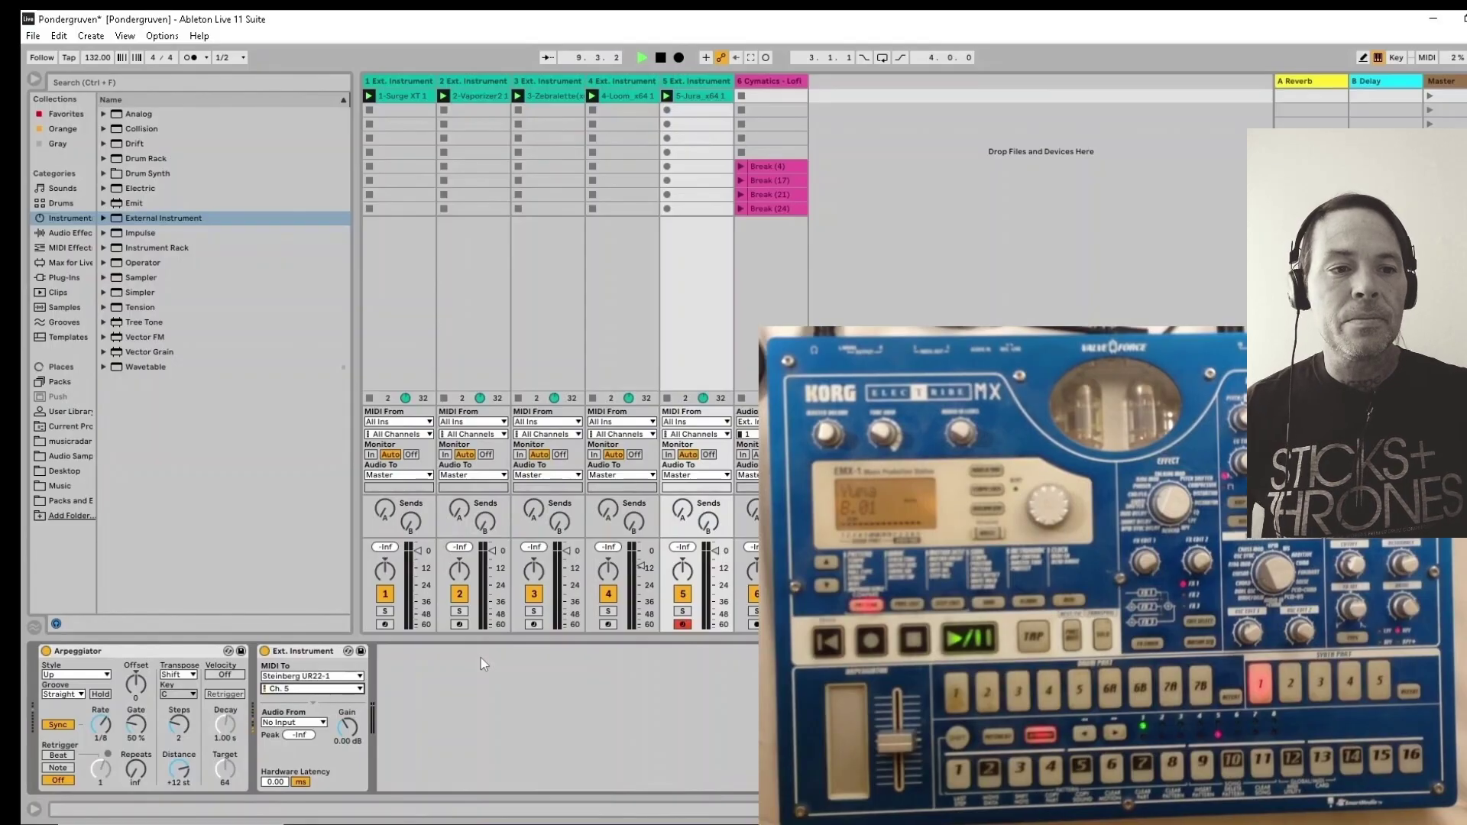
pyautogui.press('space')
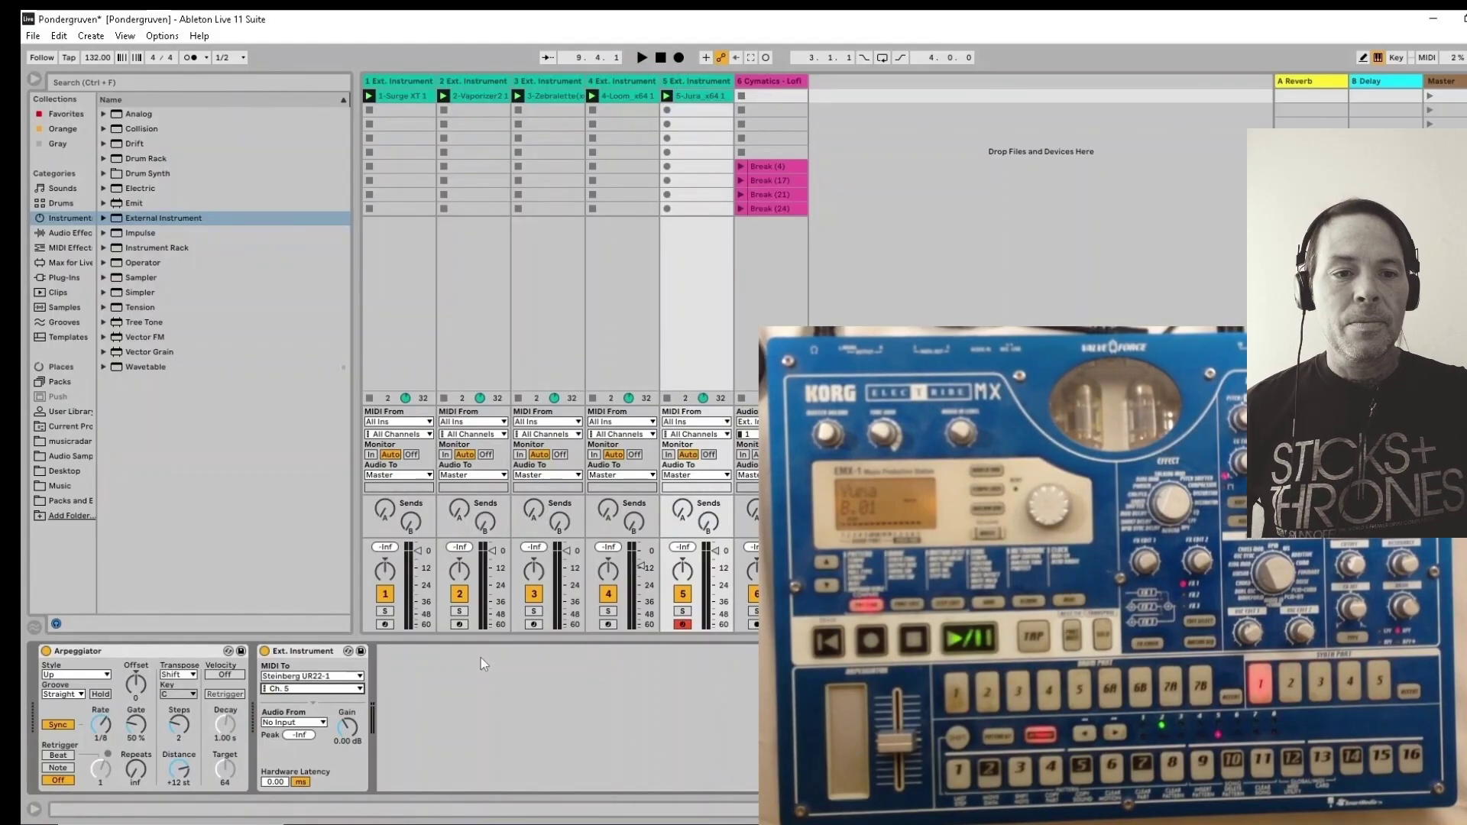